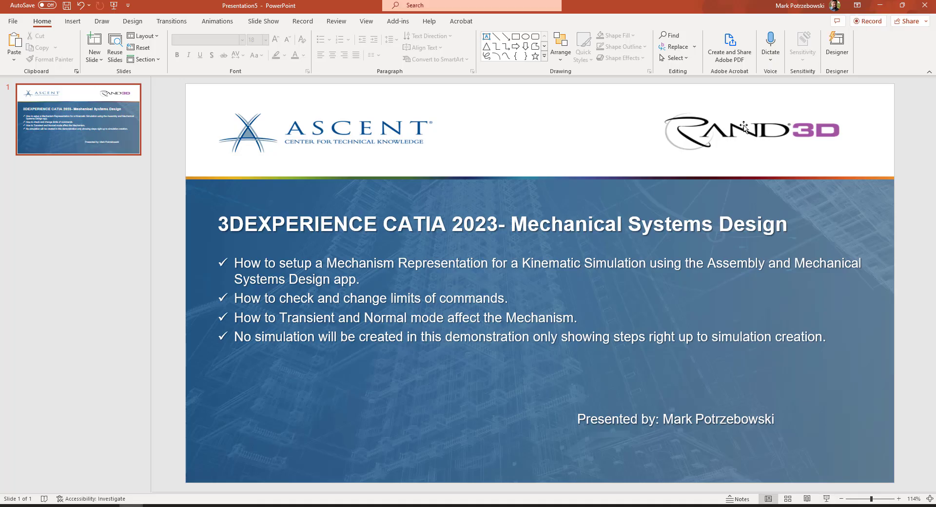
Switch from the presentation to the Mechical Arm assembly in 3DEXPERIENCE CATIA
{"action": "left_click", "coordinate": [880, 6]}
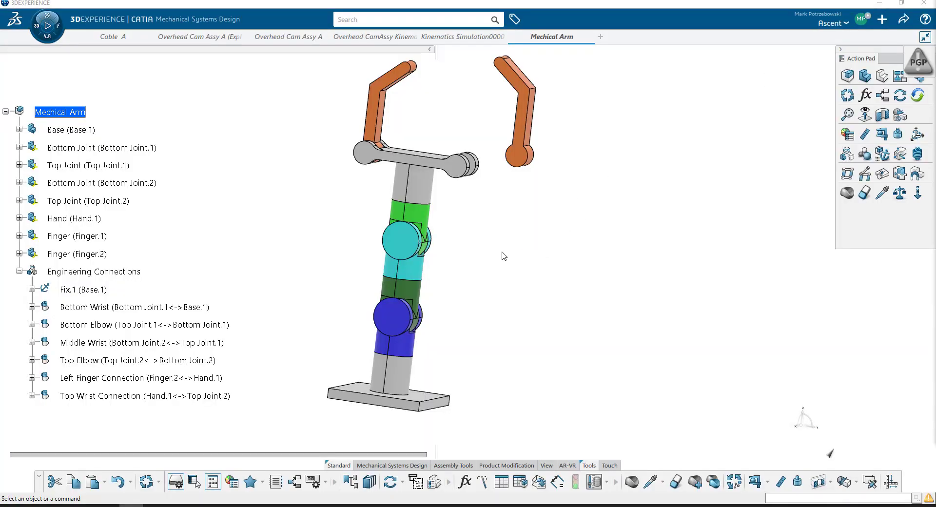
{"action": "middle_click_drag", "start_coordinate": [495, 259], "coordinate": [518, 265]}
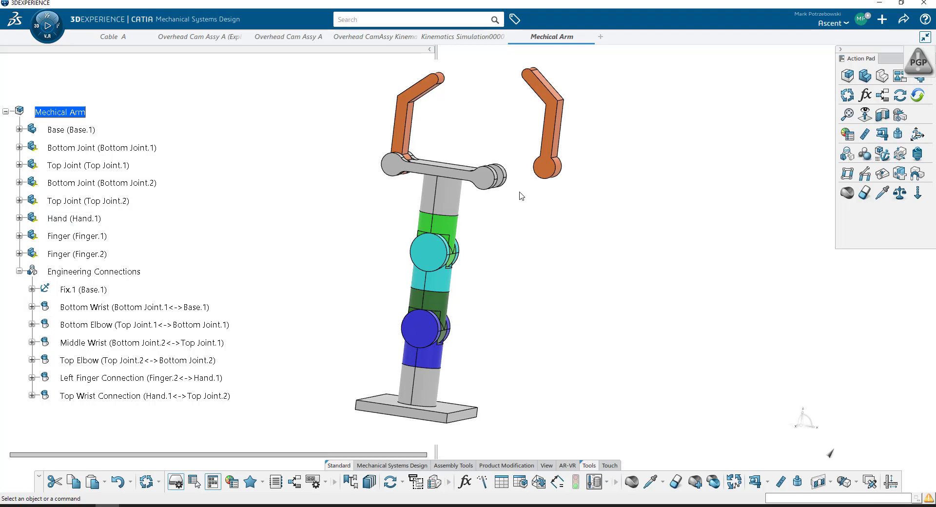
{"action": "middle_click_drag", "start_coordinate": [520, 194], "coordinate": [527, 244]}
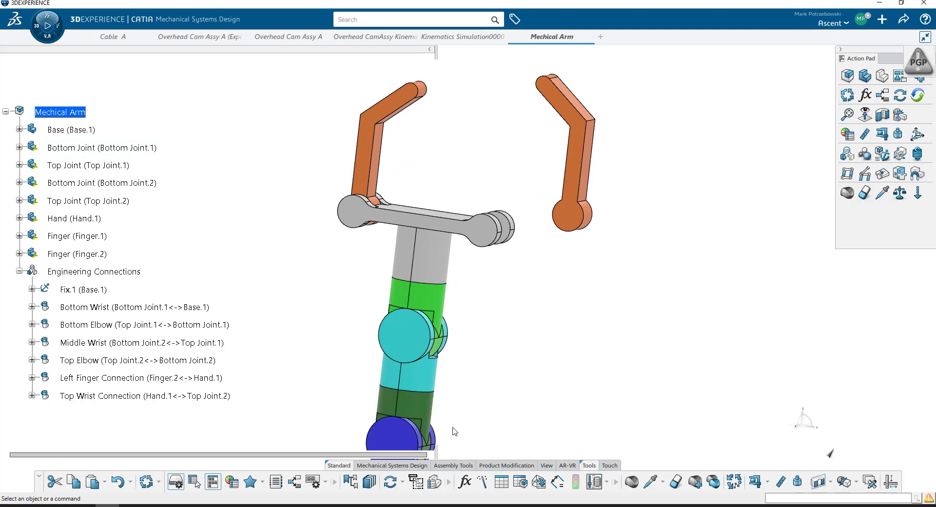
{"action": "left_click", "coordinate": [390, 465]}
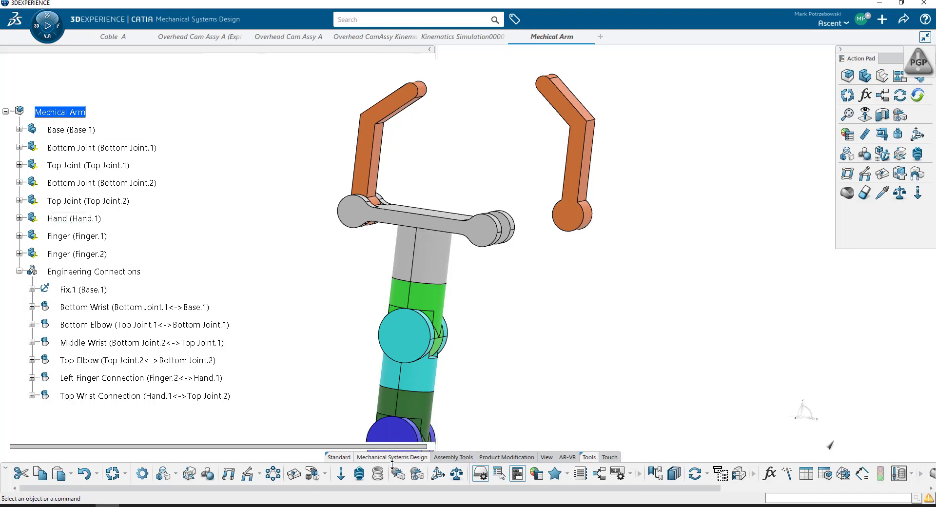
{"action": "left_click", "coordinate": [591, 457]}
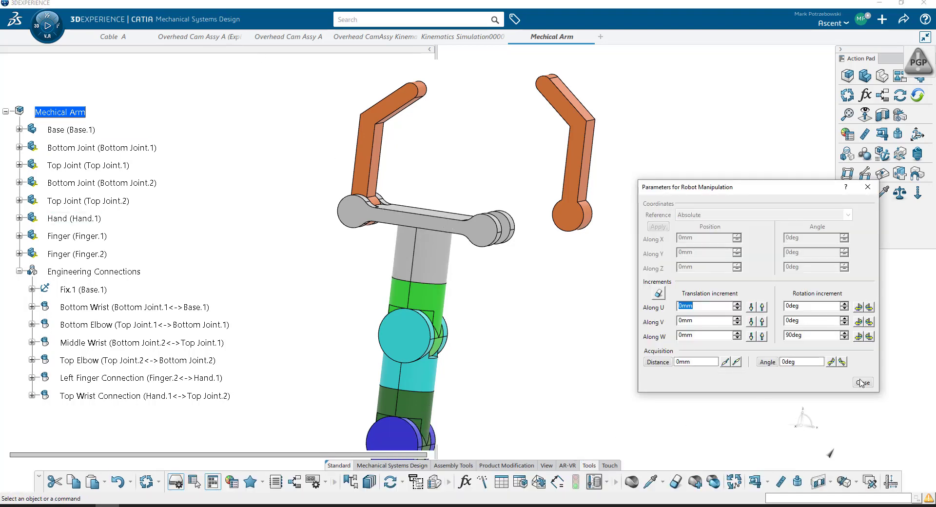
{"action": "left_click", "coordinate": [864, 385]}
{"action": "left_click", "coordinate": [390, 465]}
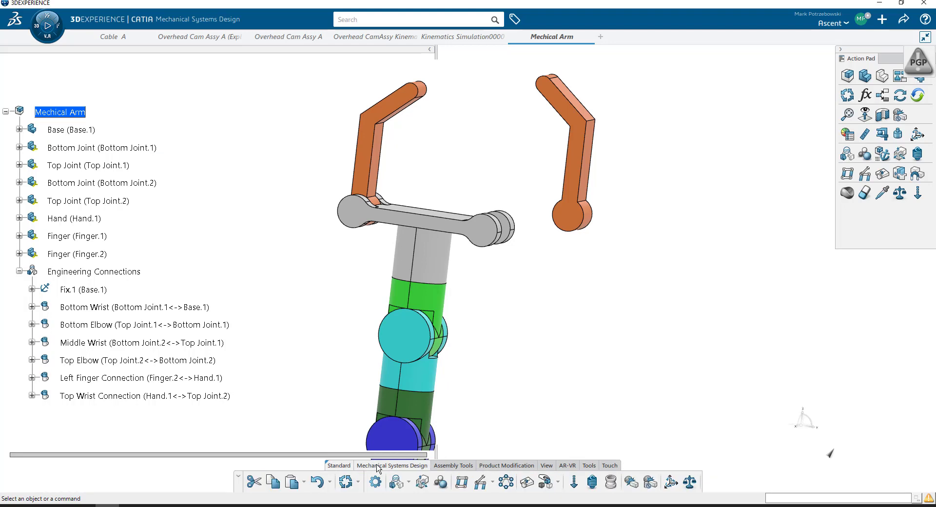
{"action": "left_click", "coordinate": [409, 482]}
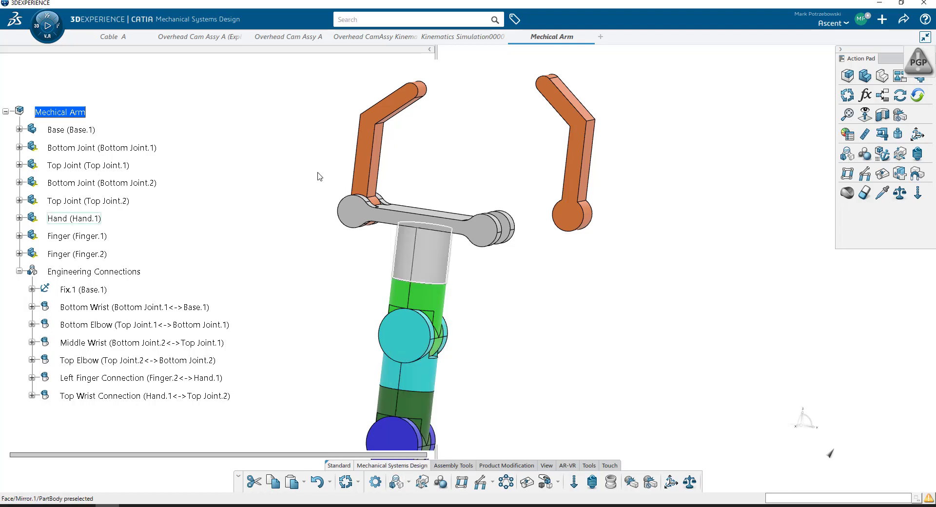
Find the Assembly Design app by filtering the apps with "ass" and open the arm assembly in it
{"action": "left_click", "coordinate": [50, 24]}
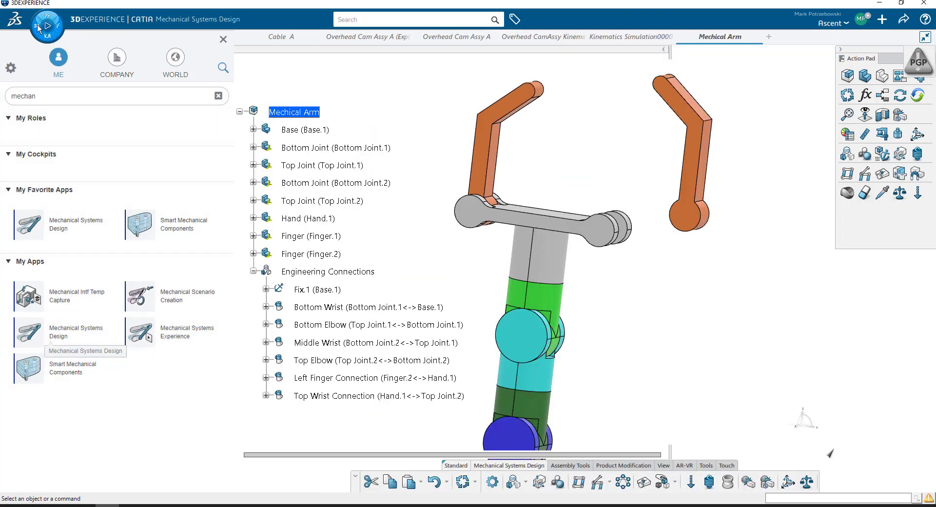
{"action": "left_click", "coordinate": [111, 96]}
{"action": "type", "text": "ass"}
{"action": "left_click", "coordinate": [85, 229]}
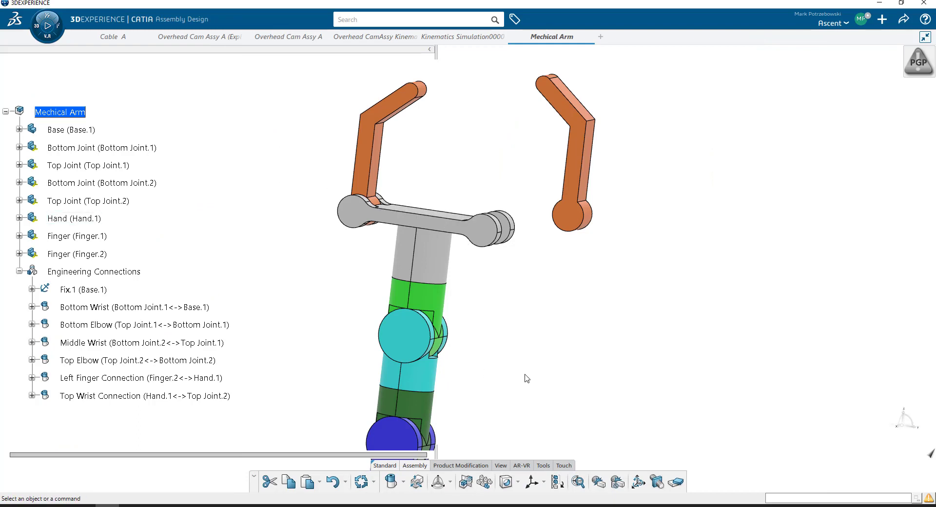
Start a Revolute engineering connection from the template with coincidence, contact and controlled angle constraints
{"action": "left_click", "coordinate": [403, 483]}
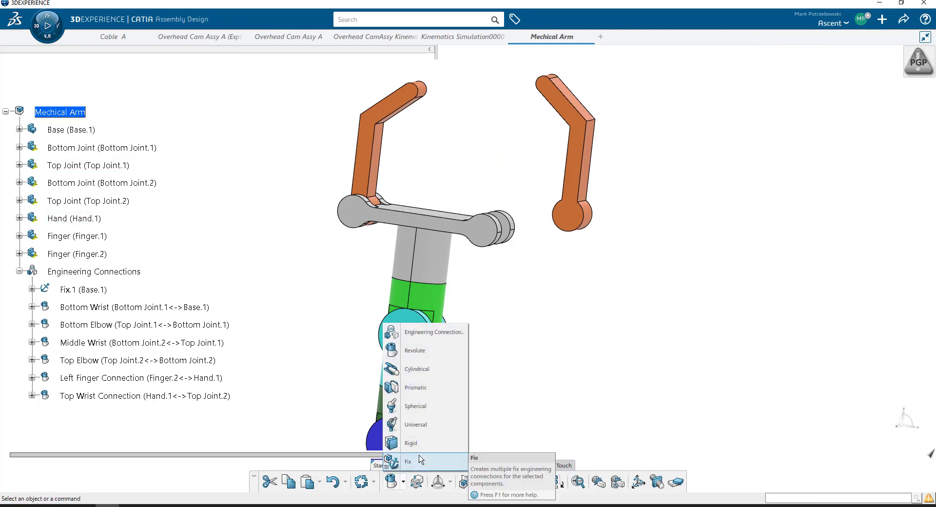
{"action": "left_click", "coordinate": [422, 353]}
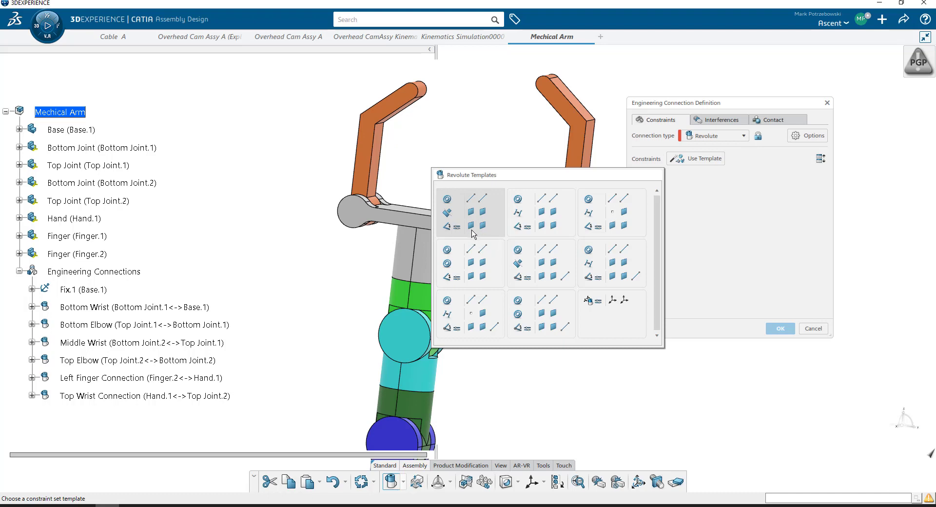
{"action": "left_click", "coordinate": [495, 213]}
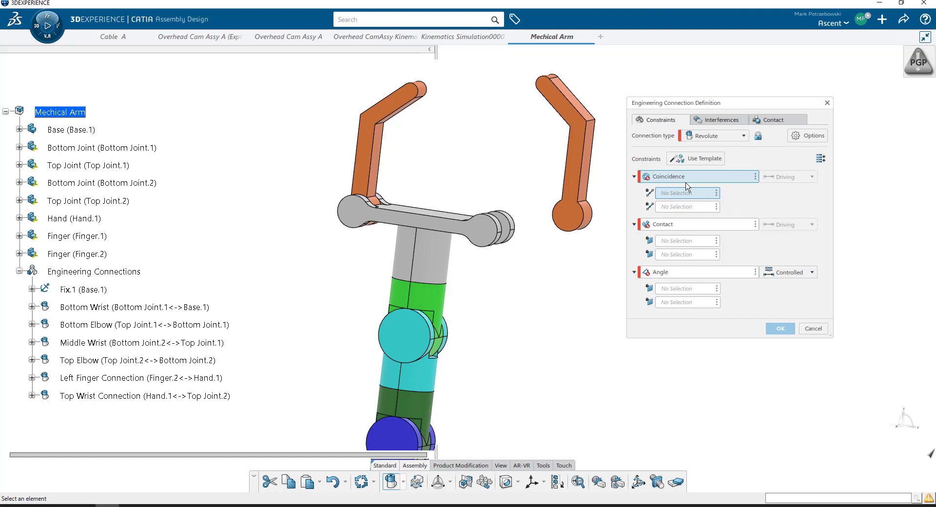
Define the coincidence between the axis of the loose Finger.1's round end and the axis of the hand's free fork
{"action": "middle_click_drag", "start_coordinate": [571, 253], "coordinate": [537, 271]}
{"action": "scroll", "coordinate": [536, 271], "scroll_direction": "up", "scroll_amount": 5}
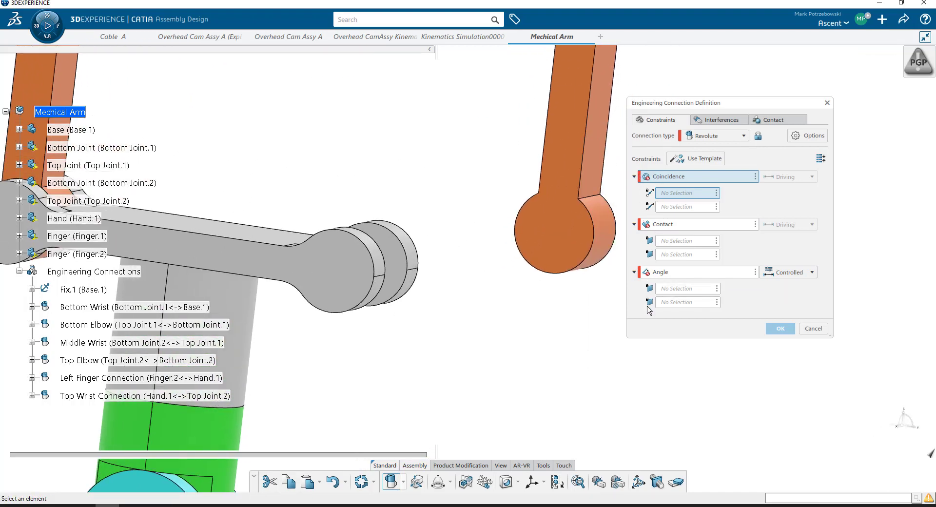
{"action": "left_click", "coordinate": [600, 229]}
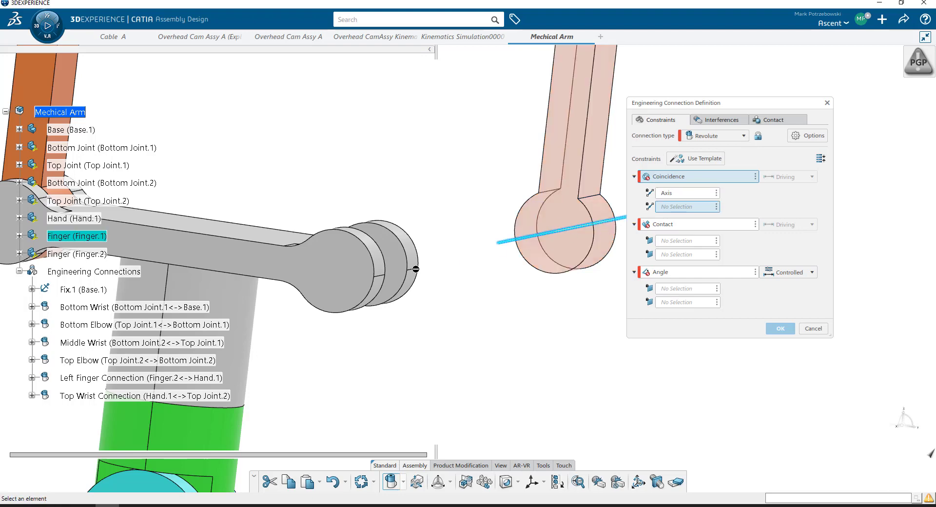
{"action": "left_click", "coordinate": [383, 263]}
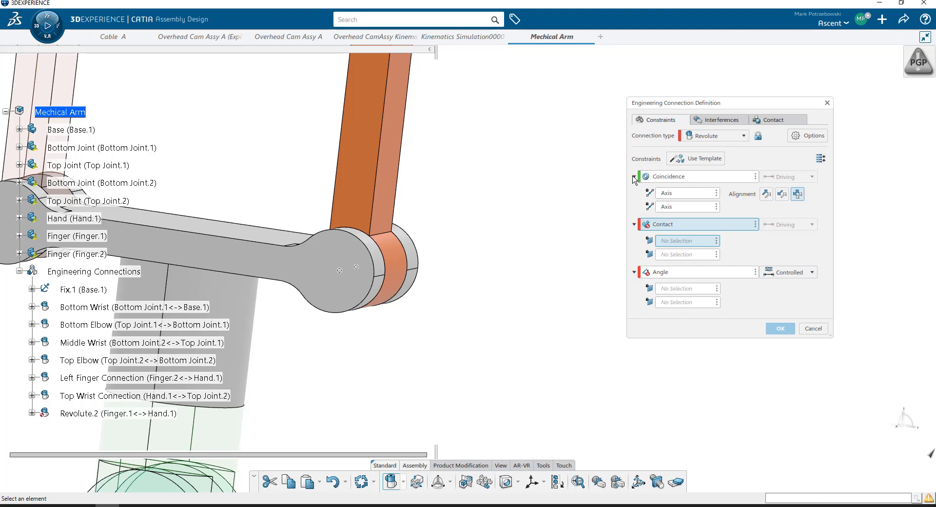
Define the contact between Finger.1's flat front face and the inner Pocket.1 face of the hand's fork
{"action": "middle_click_drag", "start_coordinate": [436, 261], "coordinate": [559, 249]}
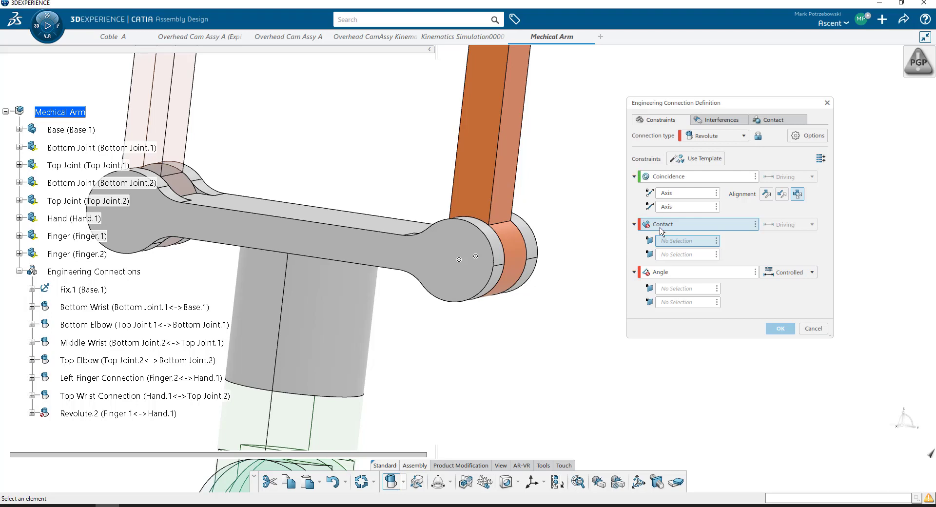
{"action": "left_click", "coordinate": [451, 275]}
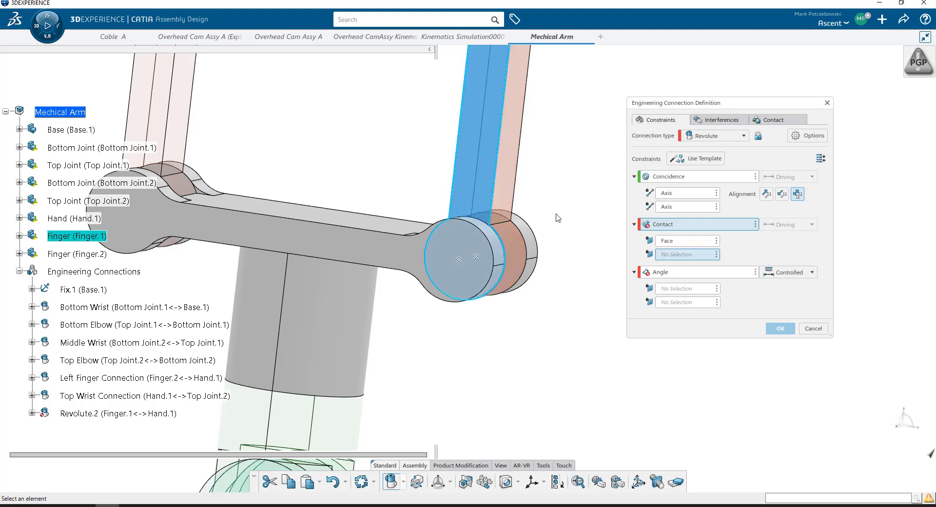
{"action": "middle_click_drag", "start_coordinate": [564, 243], "coordinate": [466, 270]}
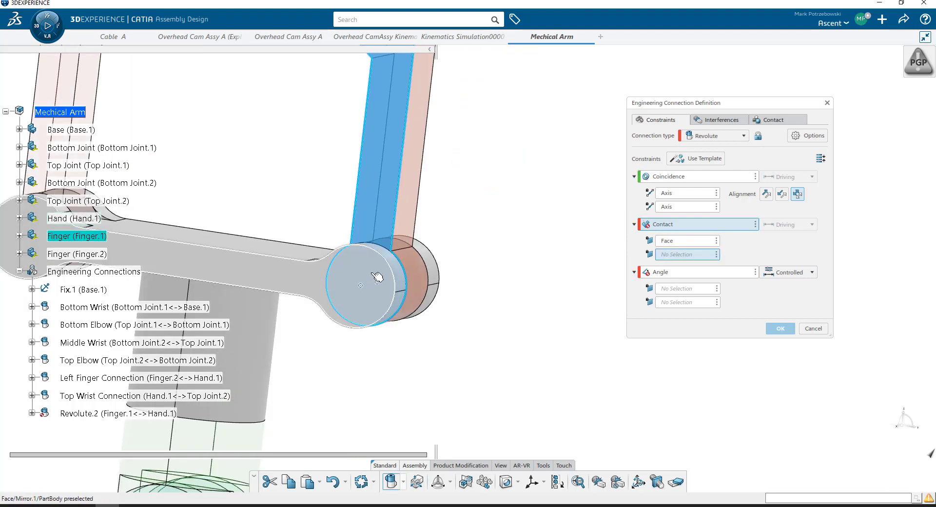
{"action": "mouse_move", "coordinate": [376, 278]}
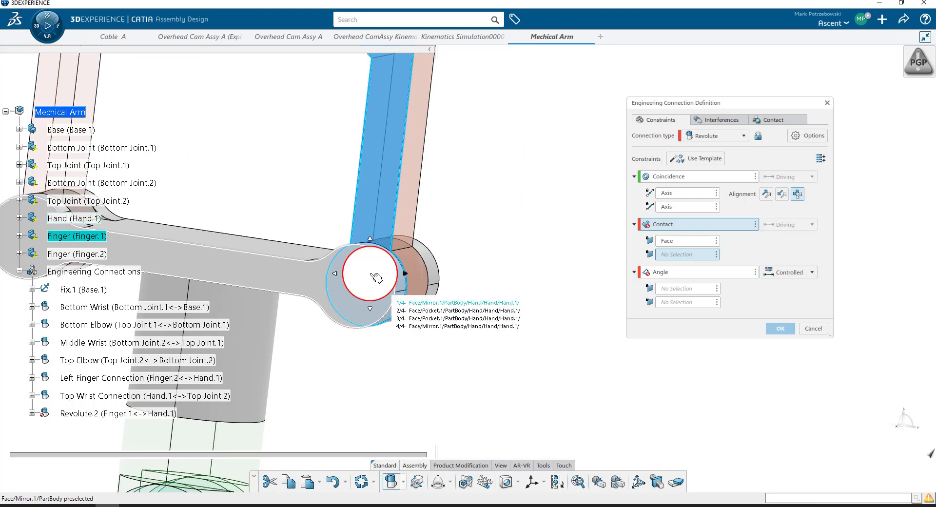
{"action": "key", "text": "Down"}
{"action": "key", "text": "Down"}
{"action": "key", "text": "Up"}
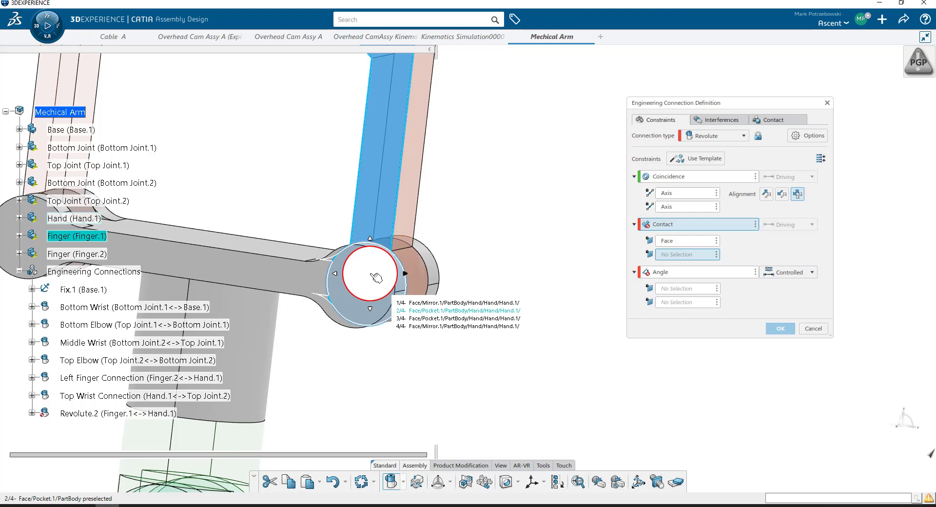
{"action": "left_click", "coordinate": [376, 278]}
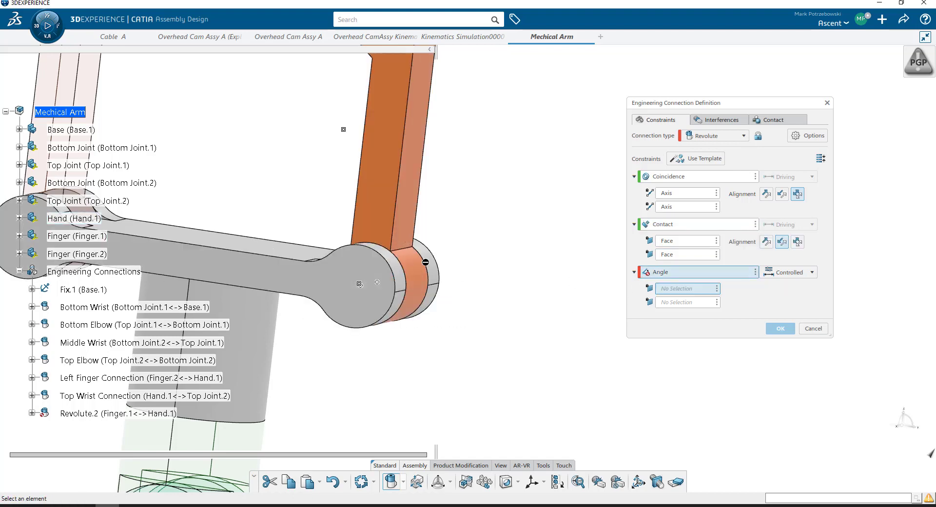
Show Finger.1's xy plane and use it as the first reference of the controlled angle constraint
{"action": "middle_click_drag", "start_coordinate": [481, 286], "coordinate": [619, 286]}
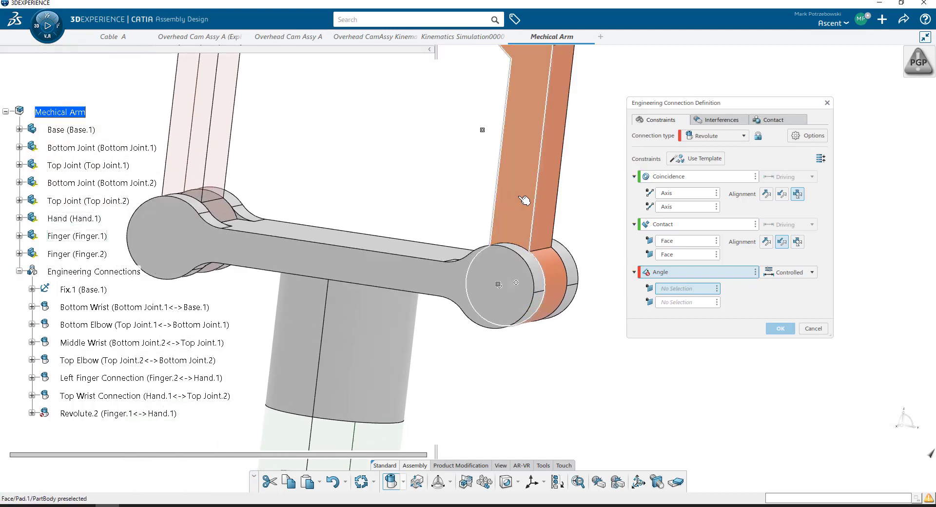
{"action": "left_click", "coordinate": [19, 236]}
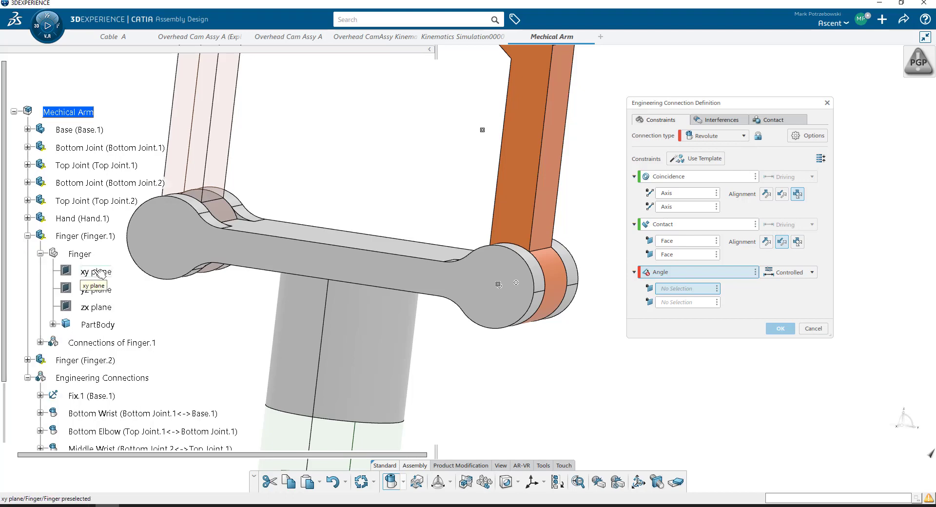
{"action": "right_click", "coordinate": [101, 308]}
{"action": "key", "text": "Escape"}
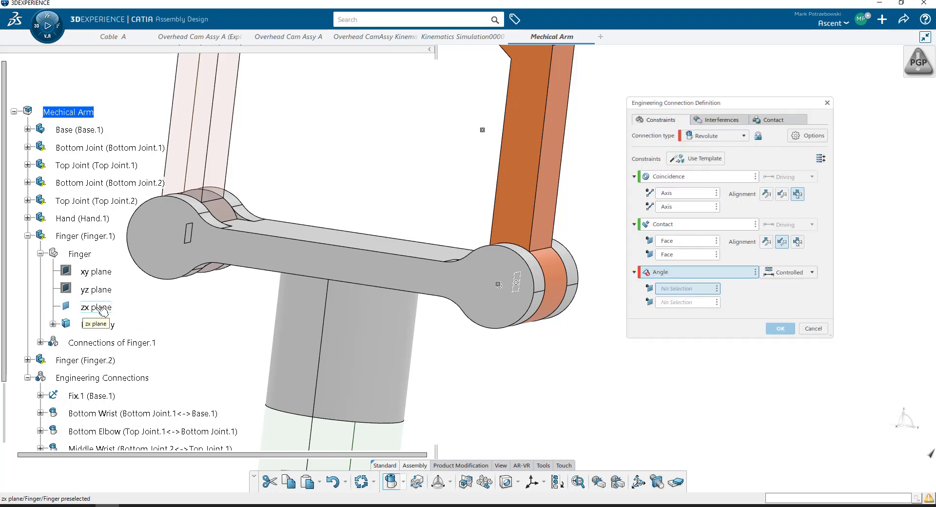
{"action": "right_click", "coordinate": [102, 308]}
{"action": "right_click", "coordinate": [97, 272]}
{"action": "key", "text": "Escape"}
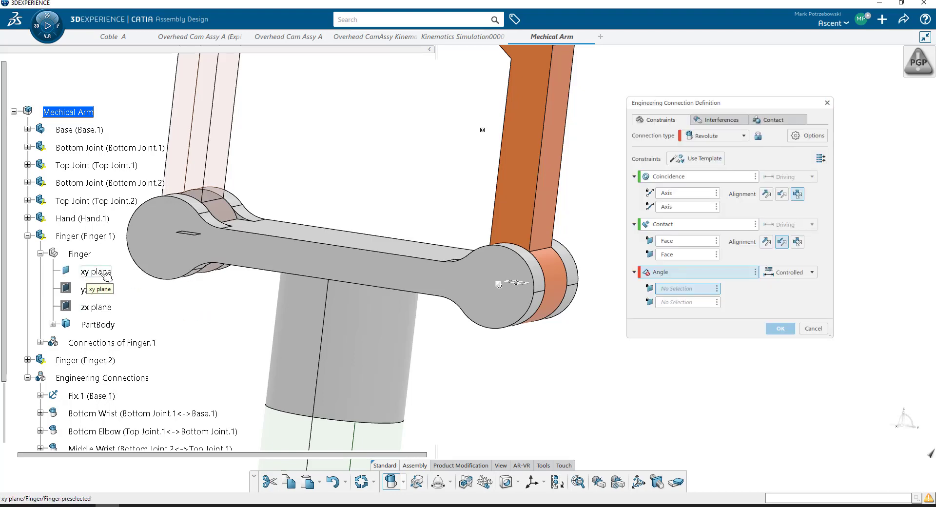
{"action": "left_click", "coordinate": [102, 273]}
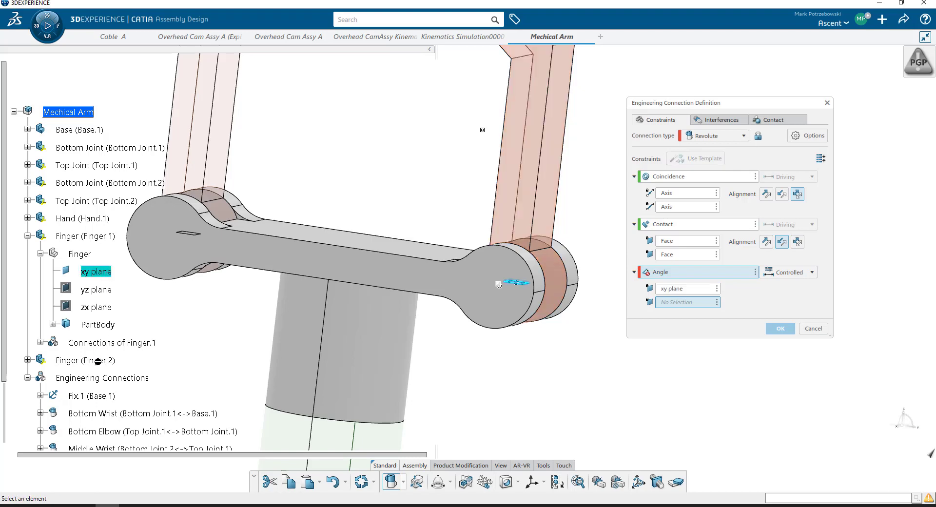
Show the hand's xy plane and use it as the second reference of the controlled angle constraint
{"action": "left_click", "coordinate": [28, 219]}
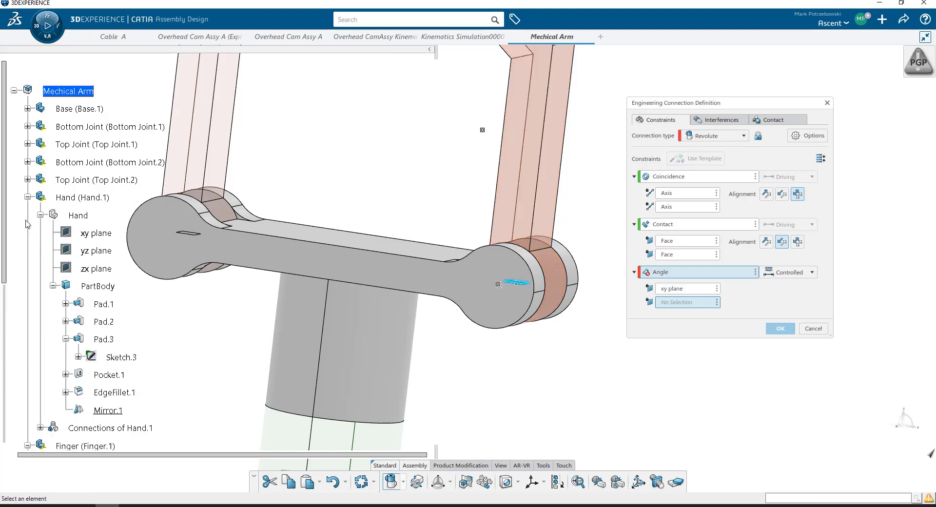
{"action": "right_click", "coordinate": [100, 235]}
{"action": "key", "text": "Escape"}
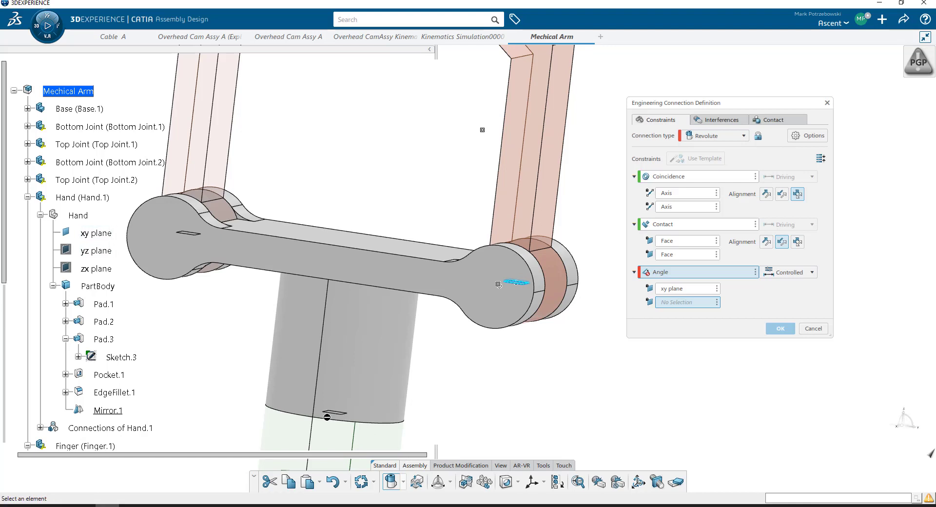
{"action": "left_click", "coordinate": [100, 235]}
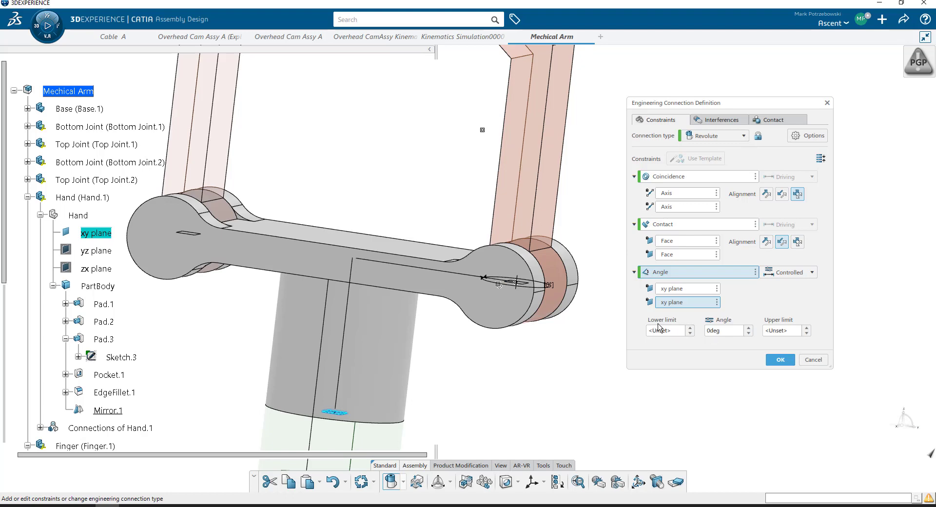
Accept the revolute connection with both angle limits unset, make "check contact" a specification, and collapse the Hand and Finger.1 tree branches
{"action": "double_click", "coordinate": [777, 330]}
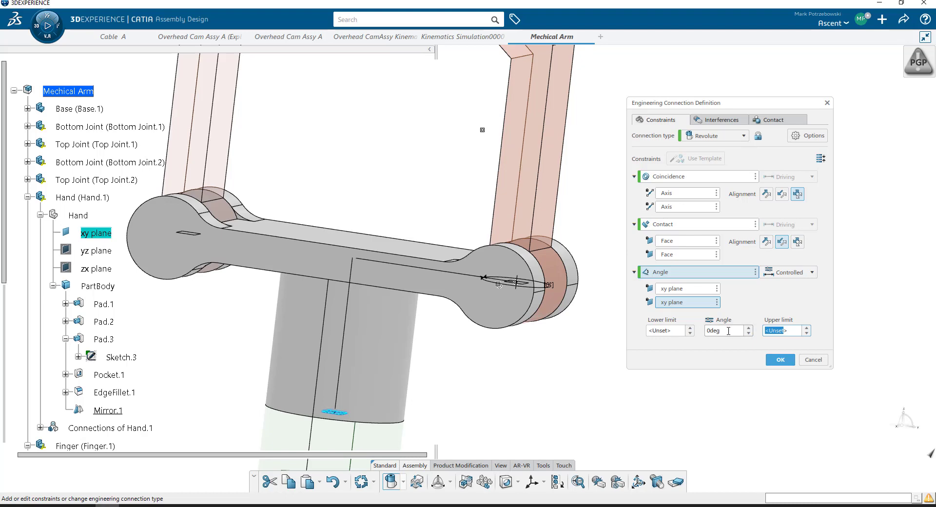
{"action": "left_click_drag", "start_coordinate": [720, 330], "coordinate": [704, 330]}
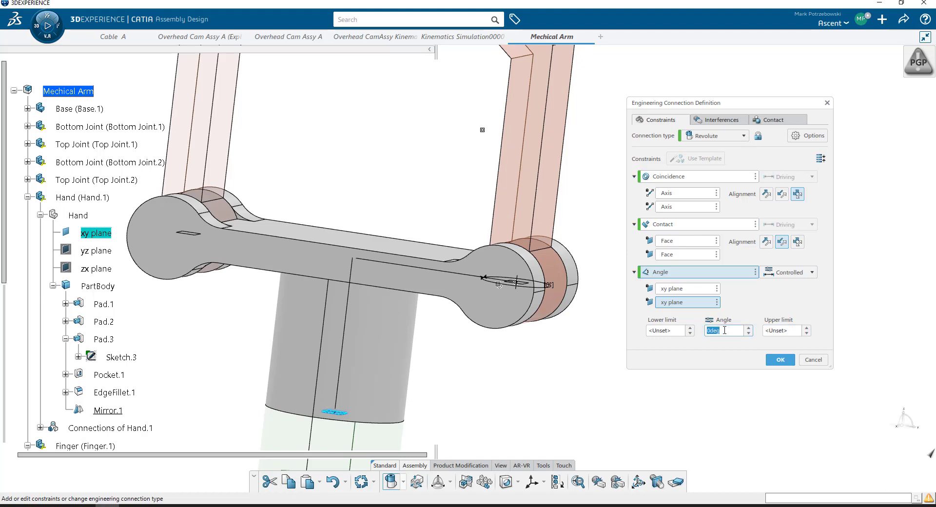
{"action": "double_click", "coordinate": [778, 330]}
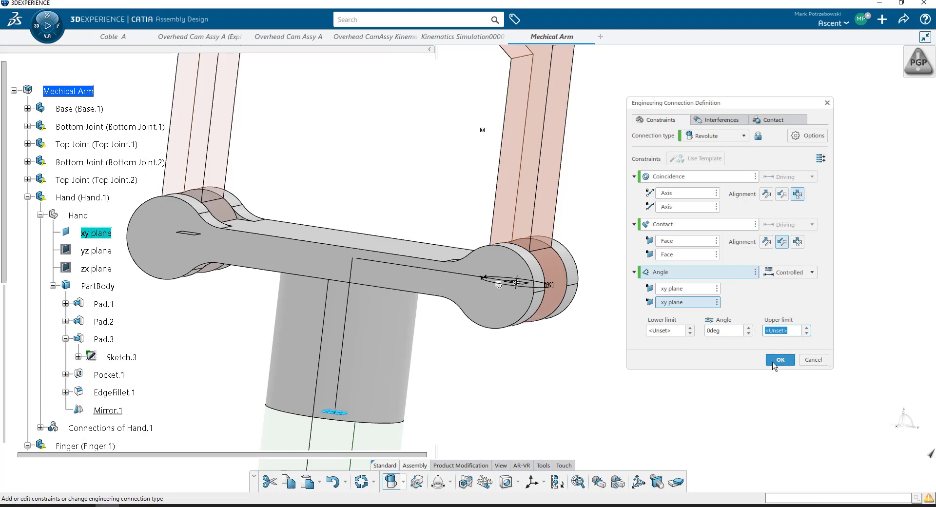
{"action": "left_click", "coordinate": [775, 363]}
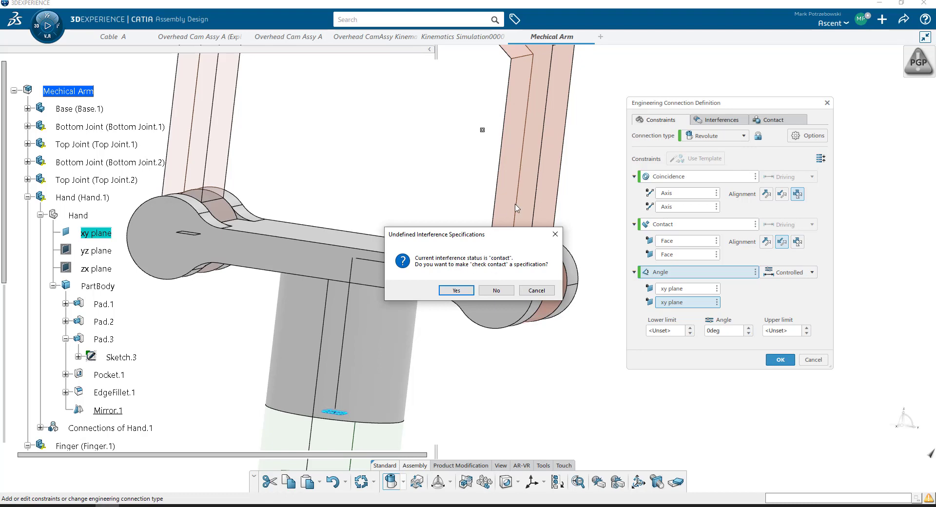
{"action": "left_click", "coordinate": [457, 291]}
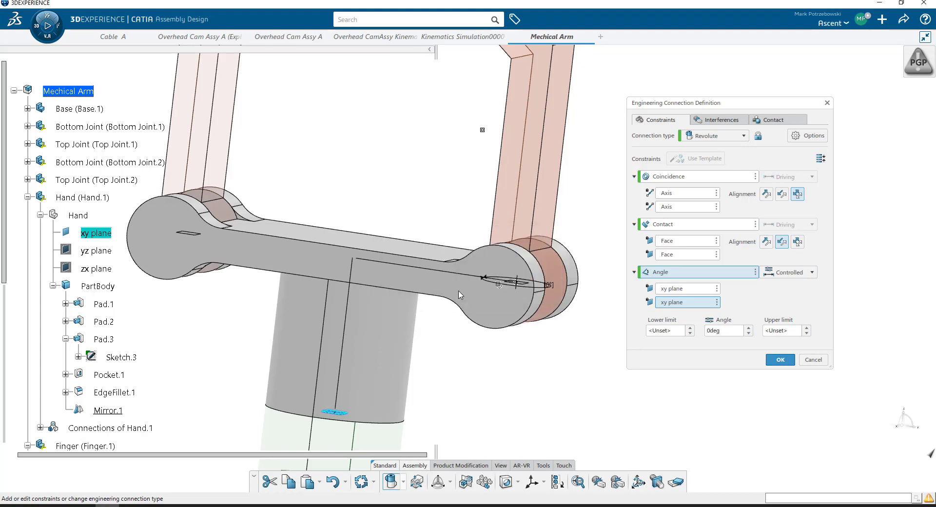
{"action": "left_click", "coordinate": [27, 197]}
{"action": "left_click", "coordinate": [27, 215]}
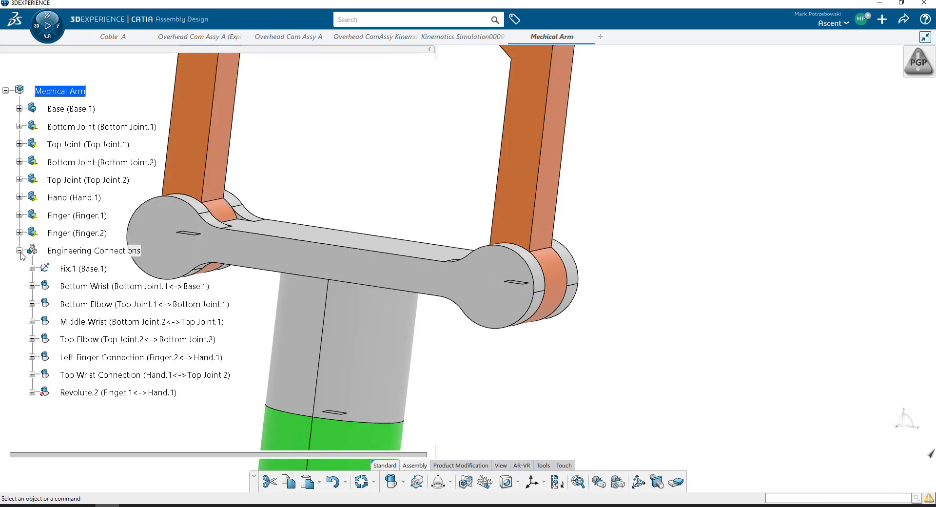
Collapse the Engineering Connections branch and hide the xy planes of the finger and the hand
{"action": "left_click", "coordinate": [19, 251]}
{"action": "scroll", "coordinate": [428, 215], "scroll_direction": "down", "scroll_amount": 3}
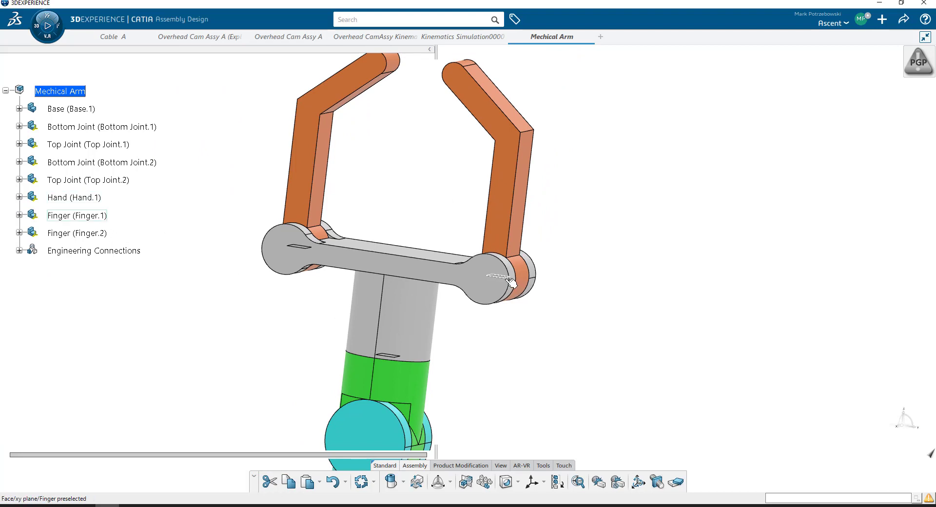
{"action": "right_click", "coordinate": [511, 281]}
{"action": "left_click", "coordinate": [396, 174]}
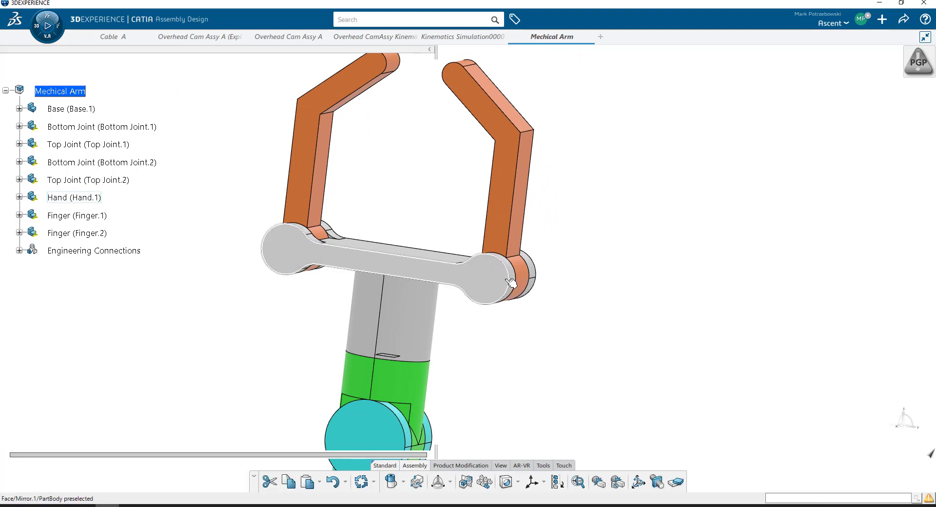
{"action": "scroll", "coordinate": [409, 251], "scroll_direction": "down", "scroll_amount": 2}
{"action": "scroll", "coordinate": [424, 140], "scroll_direction": "down", "scroll_amount": 3}
{"action": "right_click", "coordinate": [436, 266]}
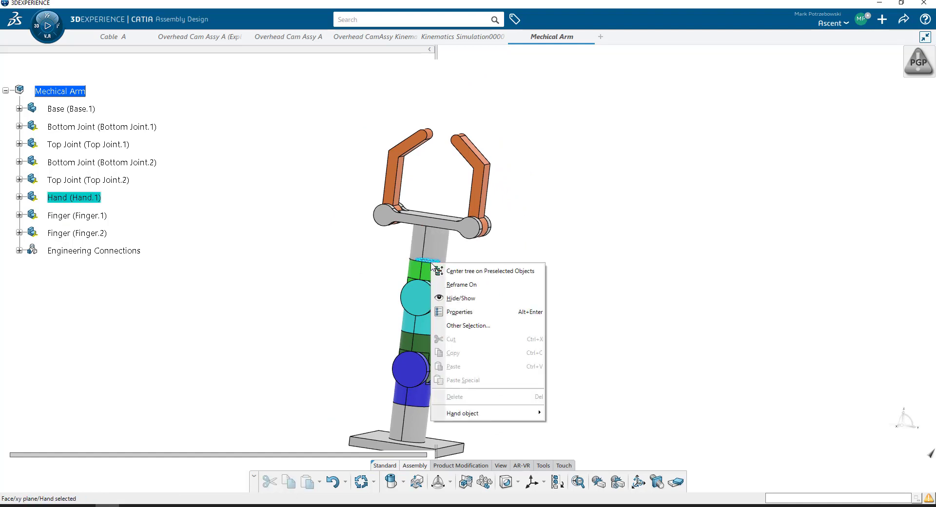
{"action": "left_click", "coordinate": [408, 202]}
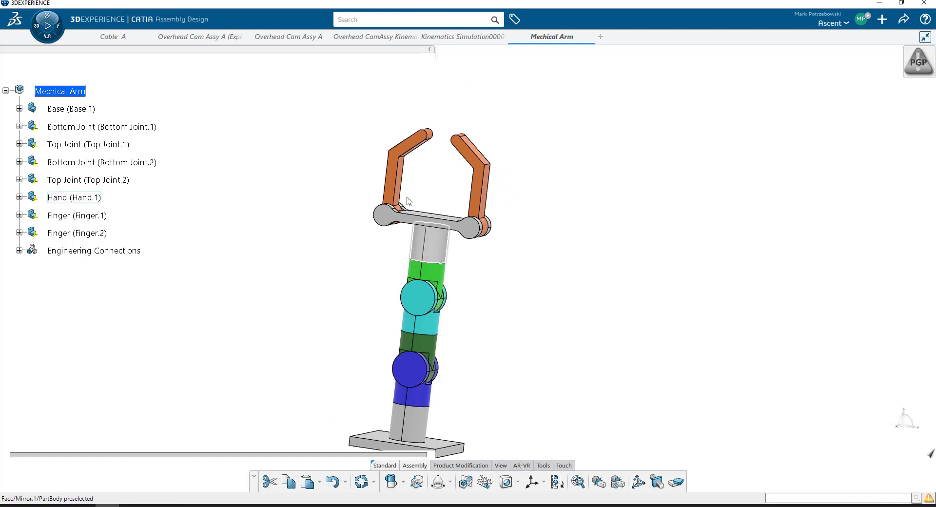
Expand the Engineering Connections and check which parts the Bottom, Middle and Top Wrist and the Bottom and Top Elbow connections link
{"action": "left_click", "coordinate": [19, 251]}
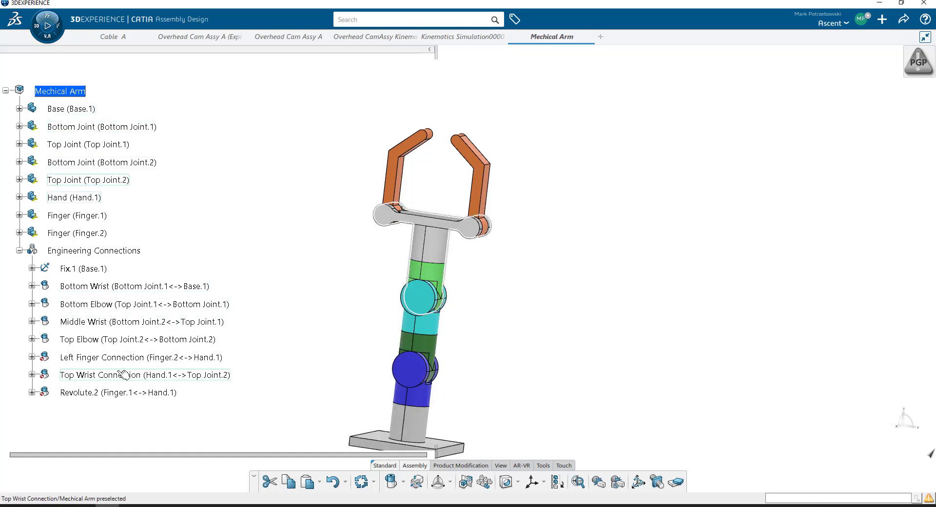
{"action": "left_click", "coordinate": [161, 288]}
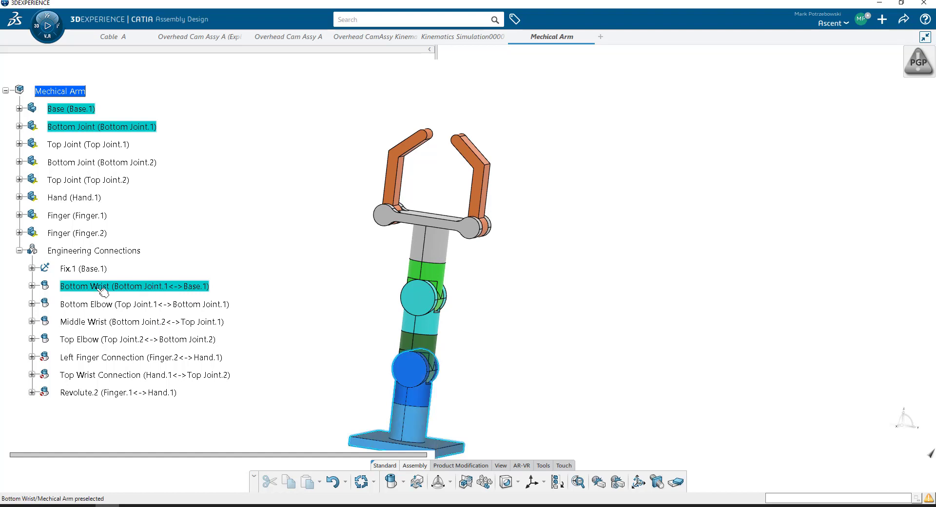
{"action": "middle_click_drag", "start_coordinate": [314, 287], "coordinate": [375, 176]}
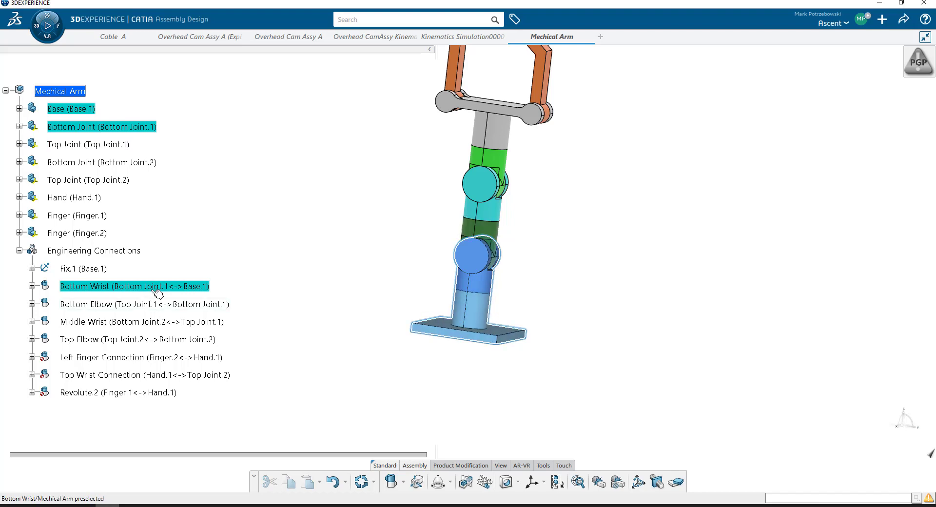
{"action": "left_click", "coordinate": [155, 324]}
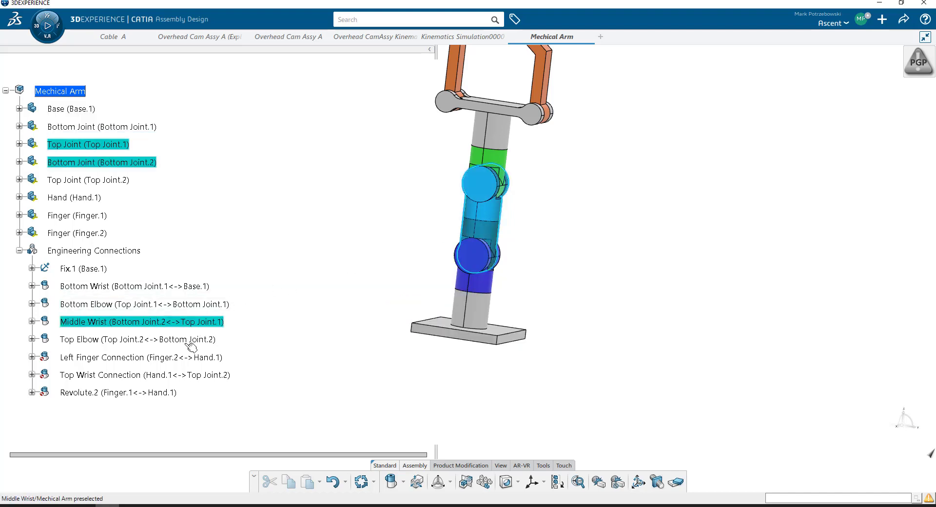
{"action": "left_click", "coordinate": [205, 376]}
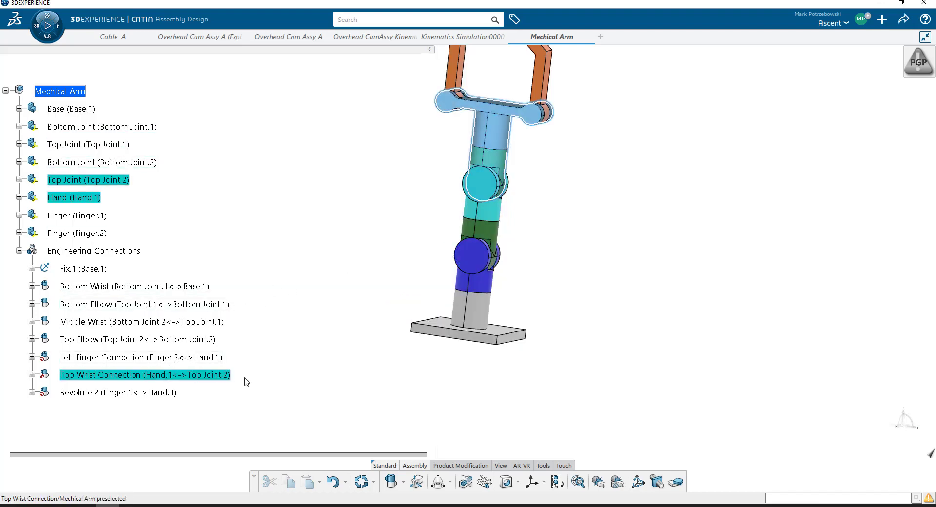
{"action": "left_click", "coordinate": [137, 306]}
{"action": "left_click", "coordinate": [134, 340]}
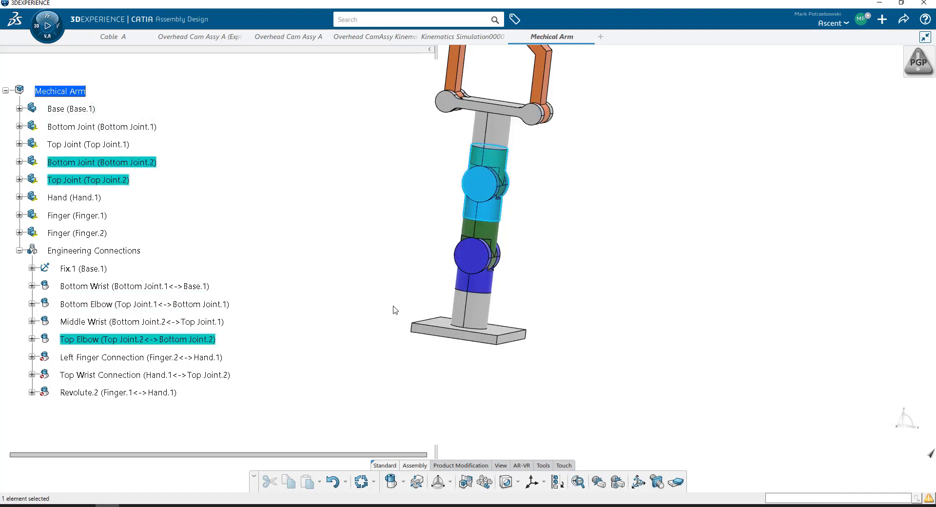
{"action": "middle_click_drag", "start_coordinate": [419, 200], "coordinate": [400, 260]}
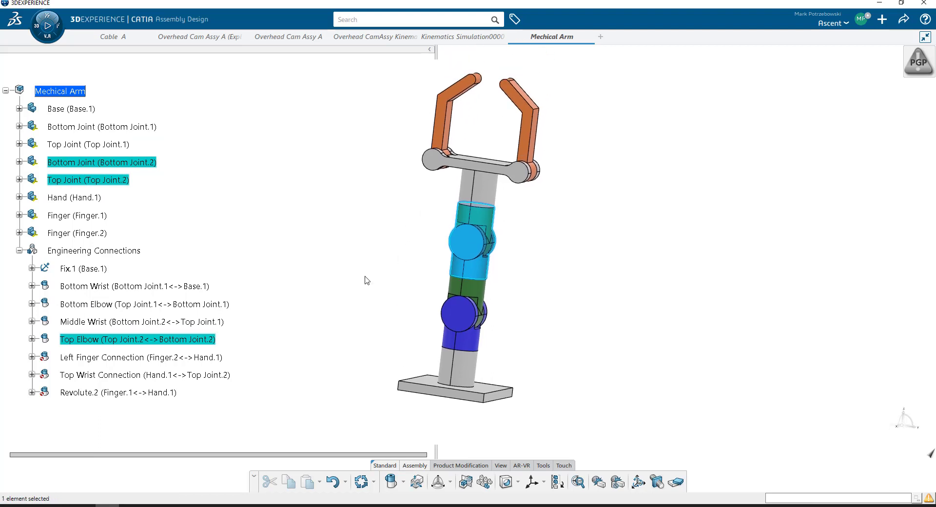
Rename the Revolute.2 connection between Finger.1 and Hand.1 as Right Finger Connection
{"action": "left_click", "coordinate": [130, 395]}
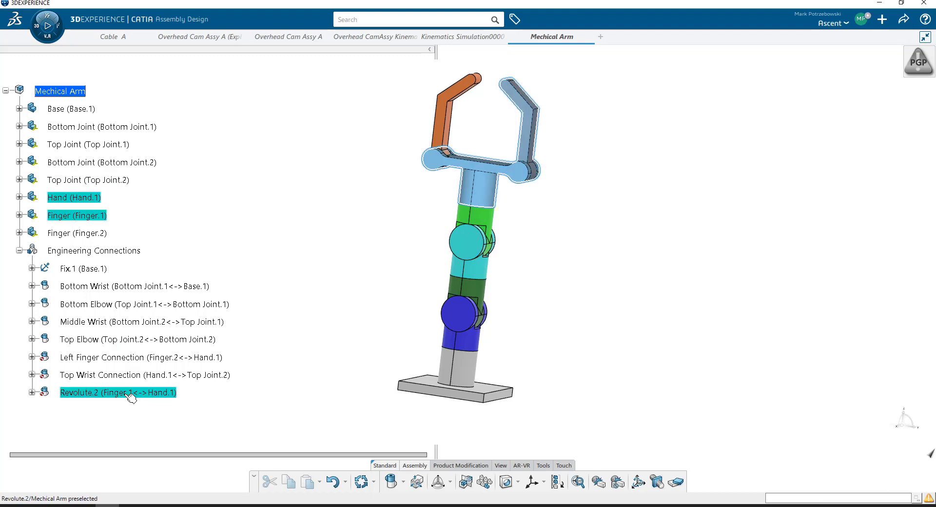
{"action": "right_click", "coordinate": [100, 395]}
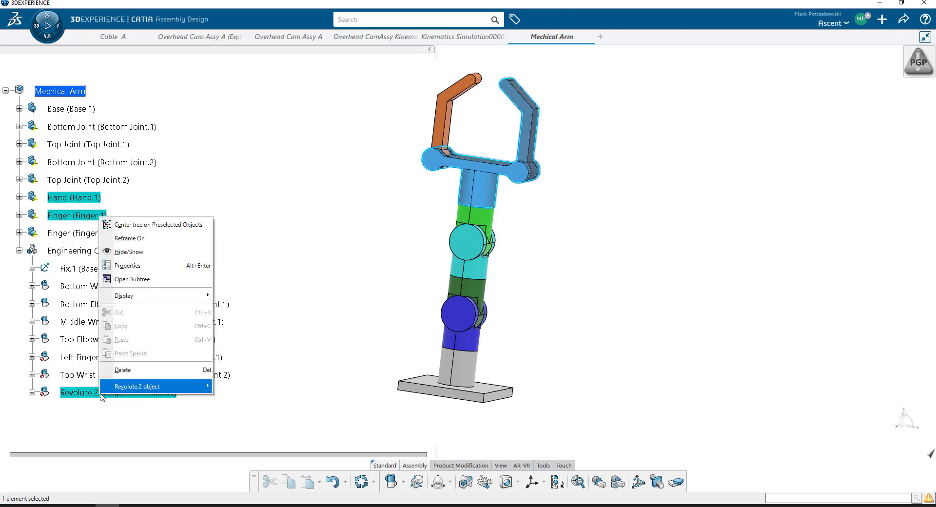
{"action": "left_click", "coordinate": [142, 267]}
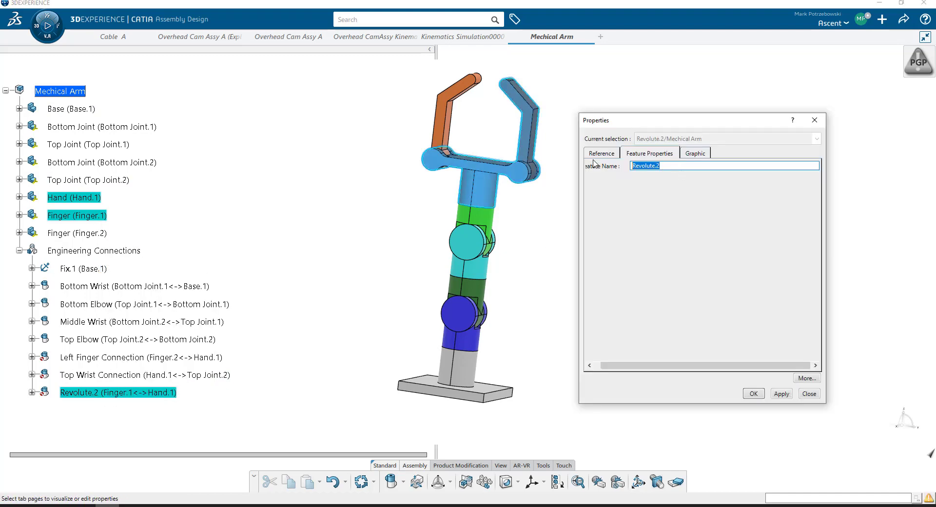
{"action": "type", "text": "Right Finger Connection"}
{"action": "key", "text": "Return"}
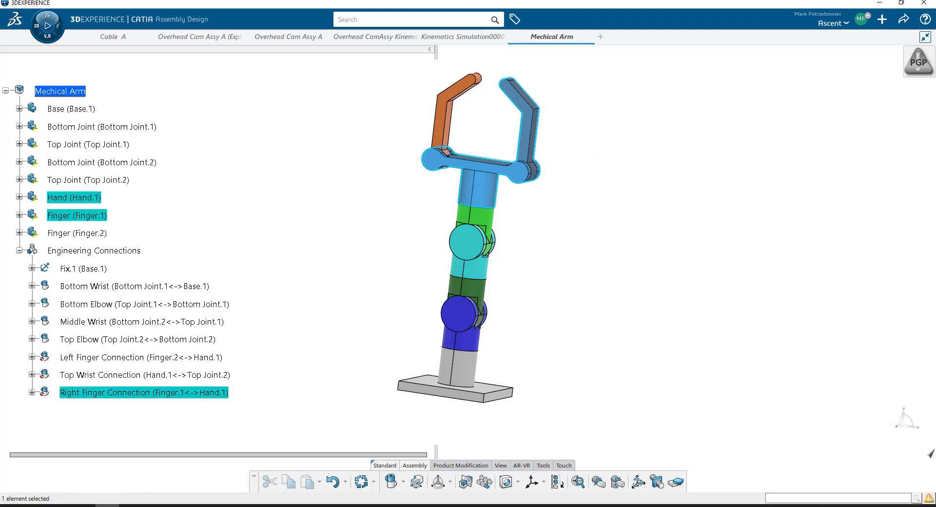
Clear the selection and update the assembly to resolve its pending engineering connections
{"action": "left_click", "coordinate": [595, 170]}
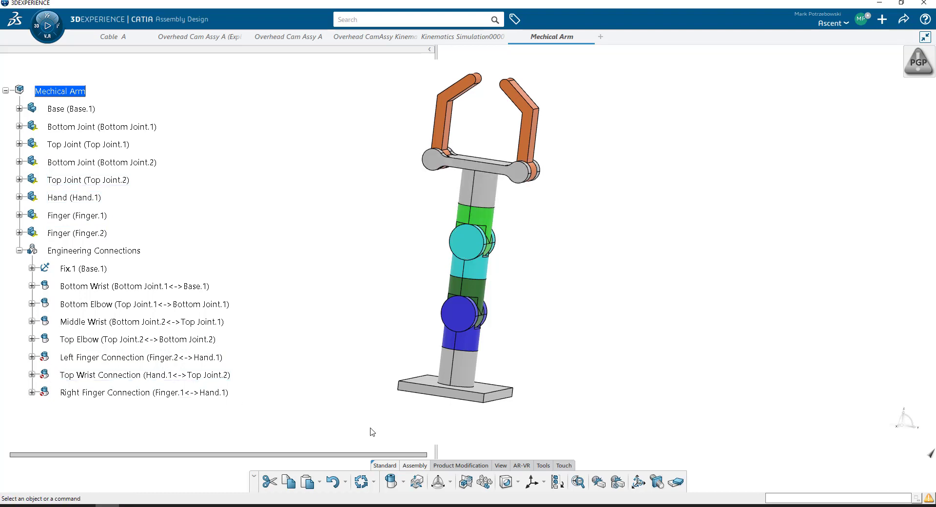
{"action": "left_click", "coordinate": [365, 484]}
{"action": "left_click", "coordinate": [401, 486]}
Search the available apps for "mech" and switch to Mechanical Systems Design
{"action": "left_click", "coordinate": [47, 27]}
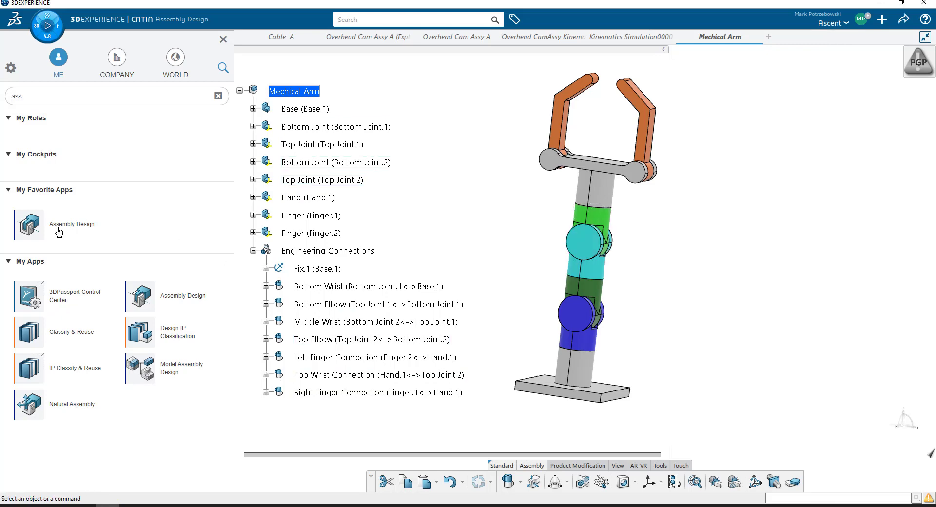
{"action": "left_click", "coordinate": [219, 95]}
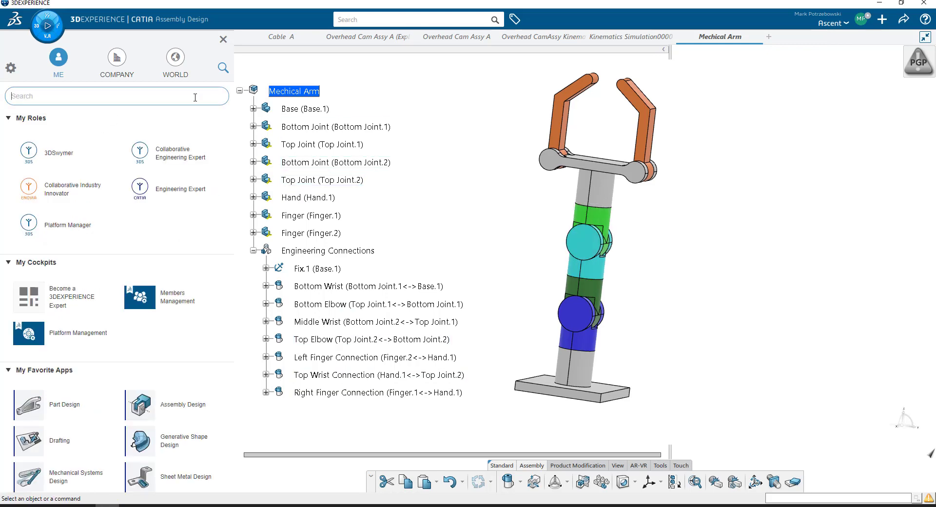
{"action": "type", "text": "mech"}
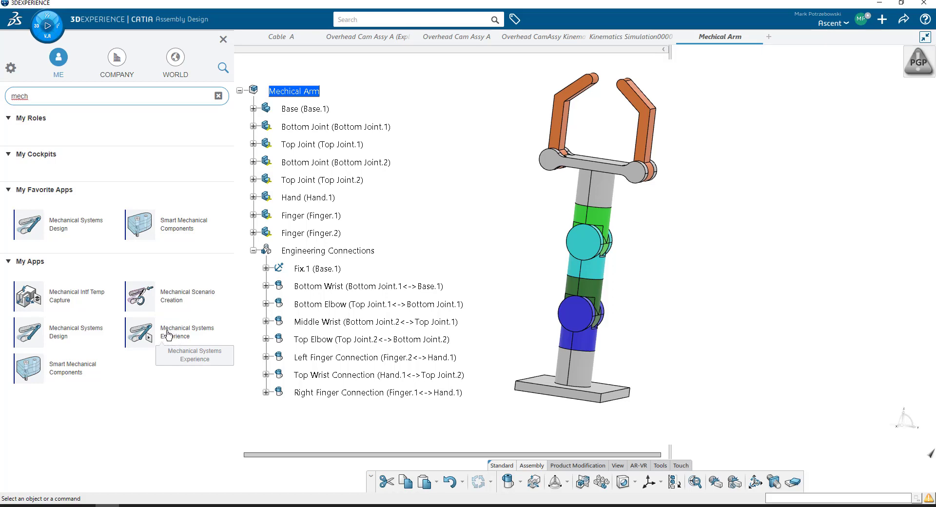
{"action": "left_click", "coordinate": [76, 229]}
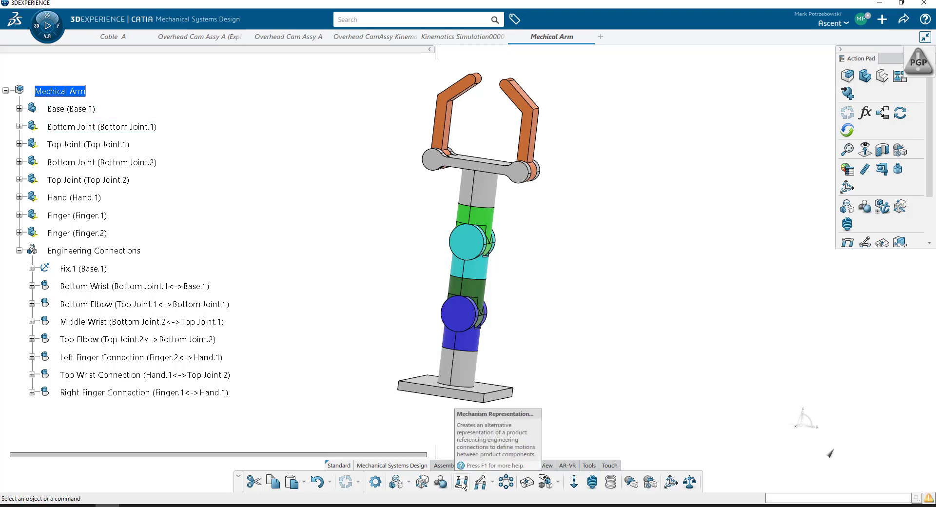
Create a mechanism representation with its default title, all kinematics connections included and all possible kinematics commands created, without linking independent submechanisms
{"action": "left_click", "coordinate": [462, 483]}
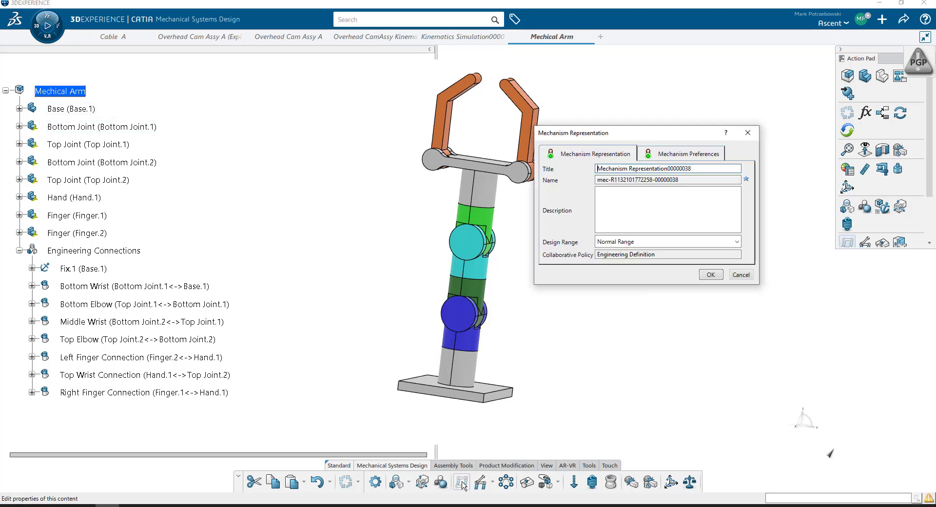
{"action": "left_click_drag", "start_coordinate": [586, 135], "coordinate": [425, 140]}
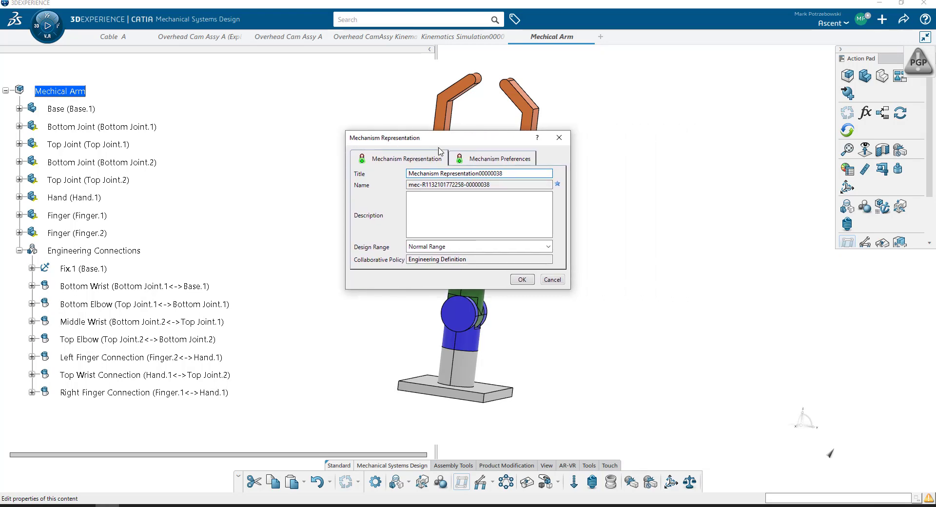
{"action": "right_click", "coordinate": [444, 173]}
{"action": "key", "text": "Escape"}
{"action": "key", "text": "ctrl+a"}
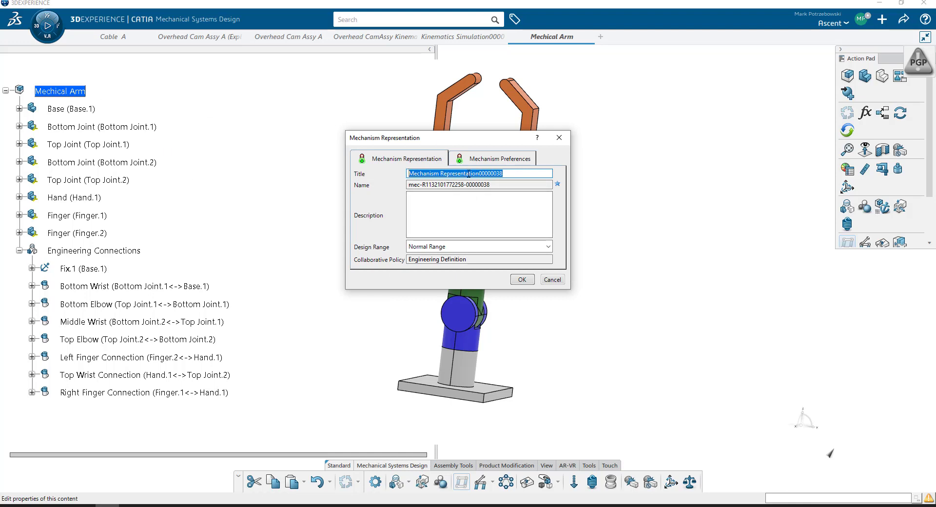
{"action": "left_click_drag", "start_coordinate": [508, 174], "coordinate": [479, 174]}
{"action": "left_click", "coordinate": [502, 159]}
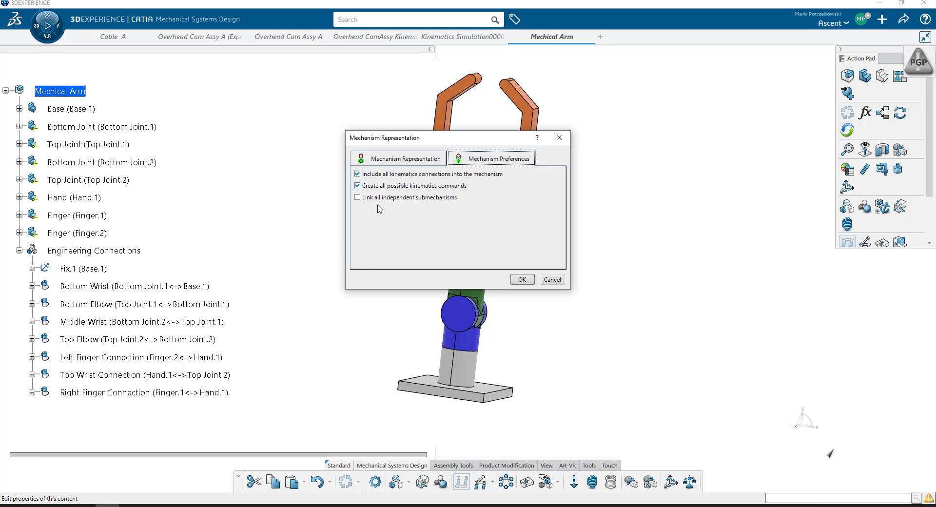
{"action": "left_click", "coordinate": [523, 283]}
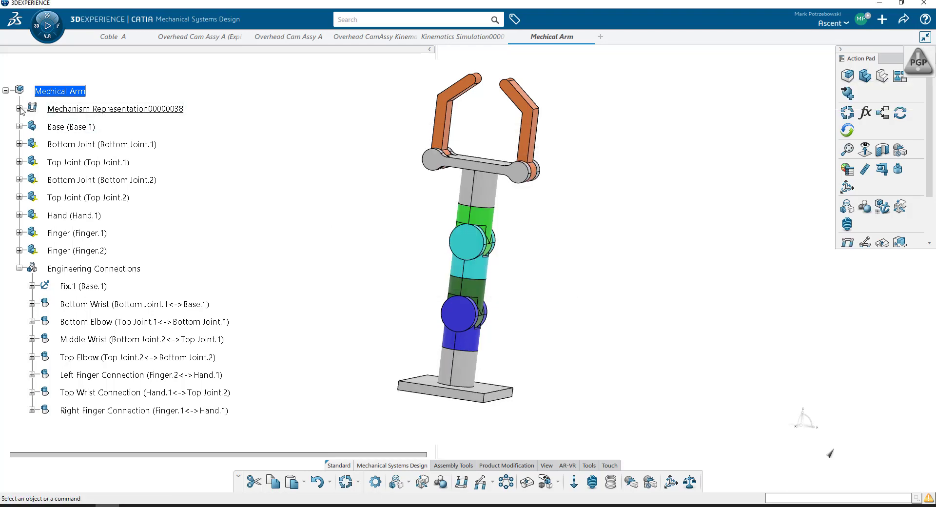
Expand the mechanism representation's Joints and compare them with the assembly's engineering connections
{"action": "left_click", "coordinate": [19, 108]}
{"action": "left_click", "coordinate": [78, 128]}
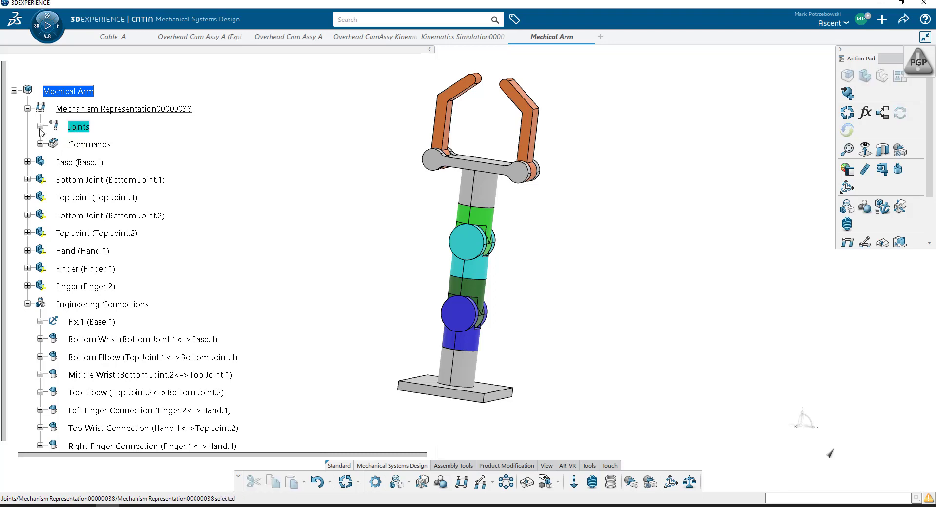
{"action": "left_click", "coordinate": [40, 126]}
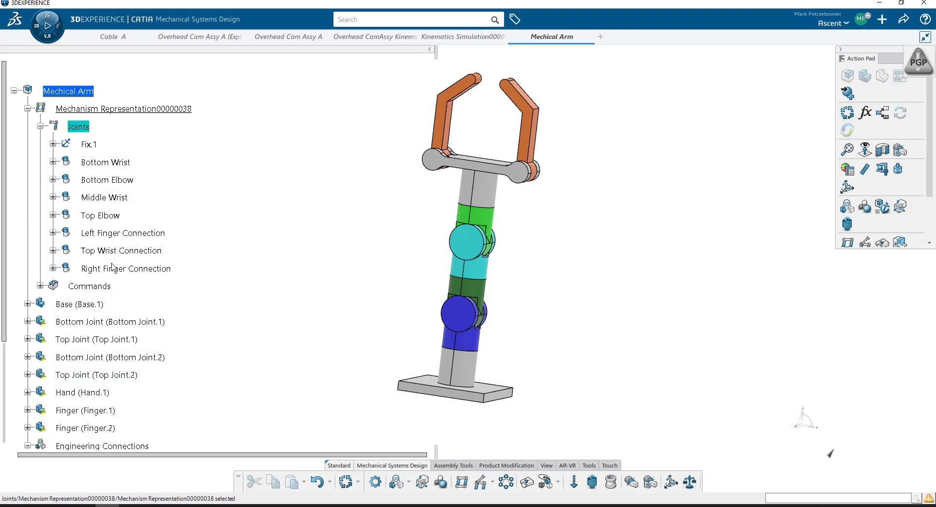
{"action": "scroll", "coordinate": [119, 267], "scroll_direction": "down", "scroll_amount": 2}
{"action": "scroll", "coordinate": [117, 331], "scroll_direction": "down", "scroll_amount": 3}
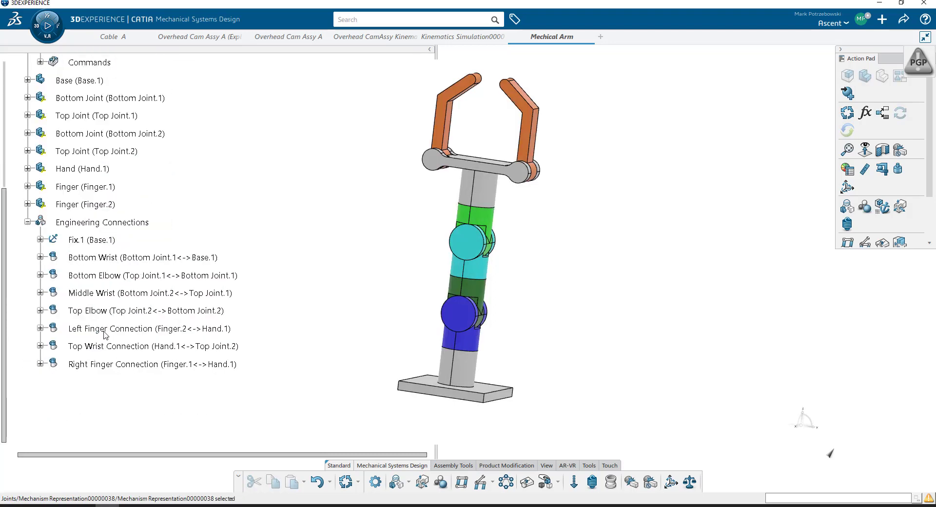
{"action": "scroll", "coordinate": [95, 322], "scroll_direction": "up", "scroll_amount": 5}
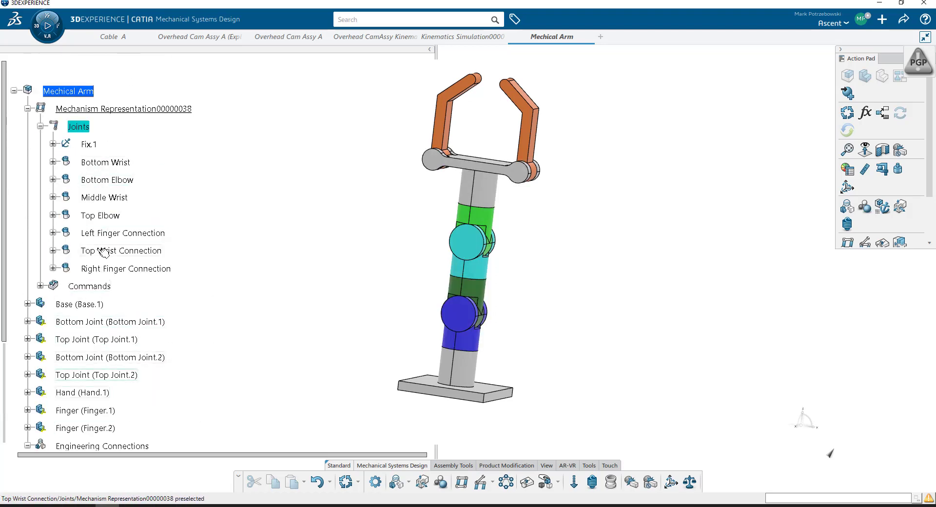
Expand the mechanism's Commands and examine which joint the Right Finger Connection command drives
{"action": "left_click", "coordinate": [40, 286]}
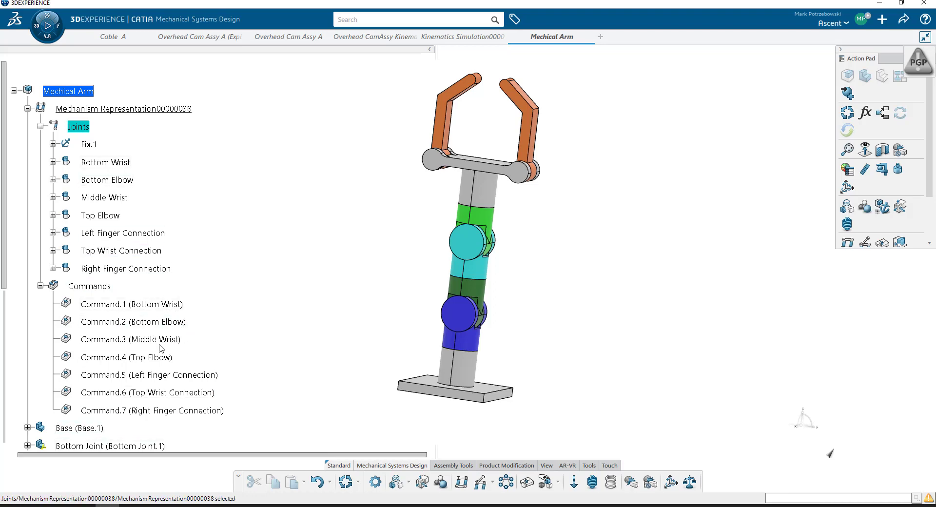
{"action": "left_click", "coordinate": [104, 410]}
{"action": "right_click", "coordinate": [113, 410]}
{"action": "key", "text": "Escape"}
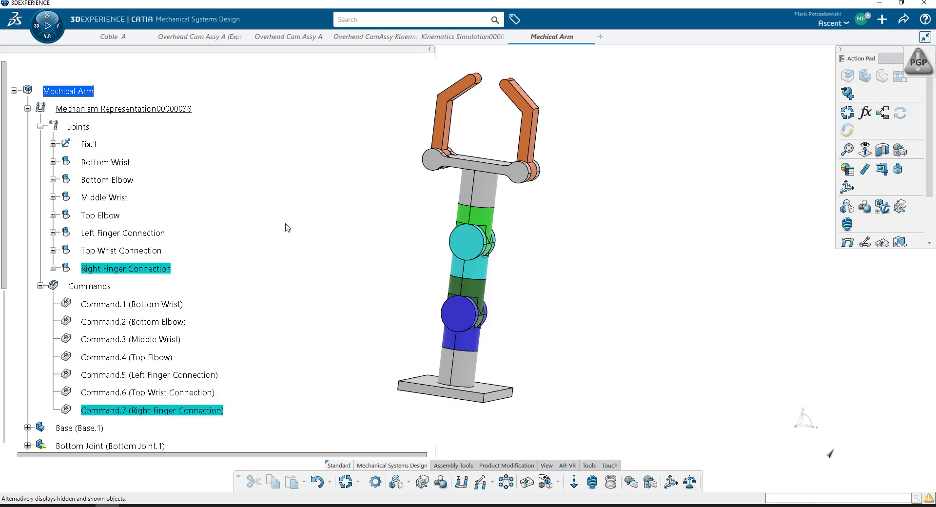
{"action": "left_click", "coordinate": [273, 247]}
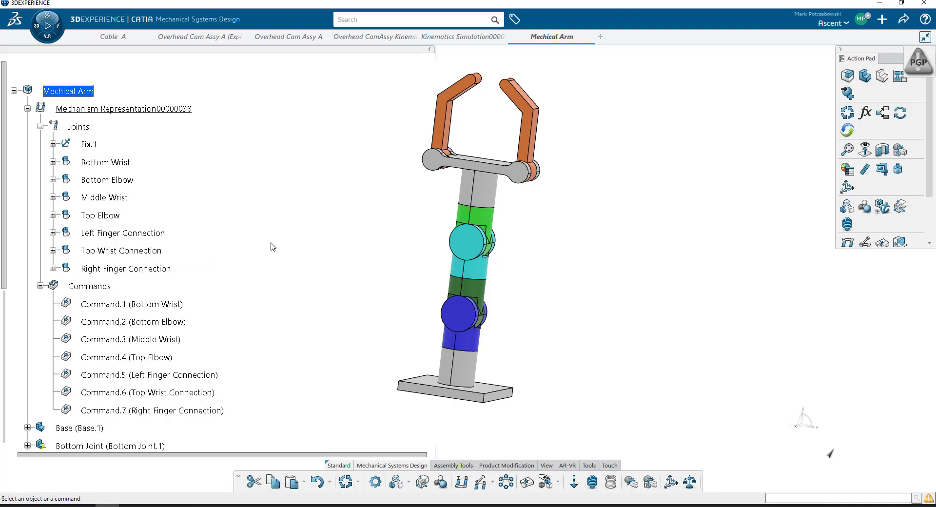
Open the Mechanism Manager and check the driving command of the Left Finger Connection, Top Wrist Connection and Middle Wrist joints
{"action": "left_click", "coordinate": [483, 483]}
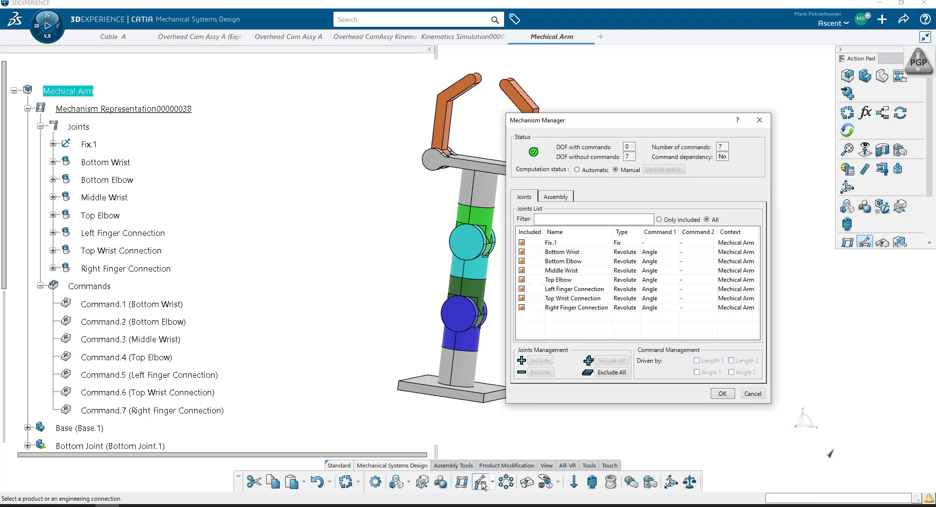
{"action": "left_click", "coordinate": [605, 289]}
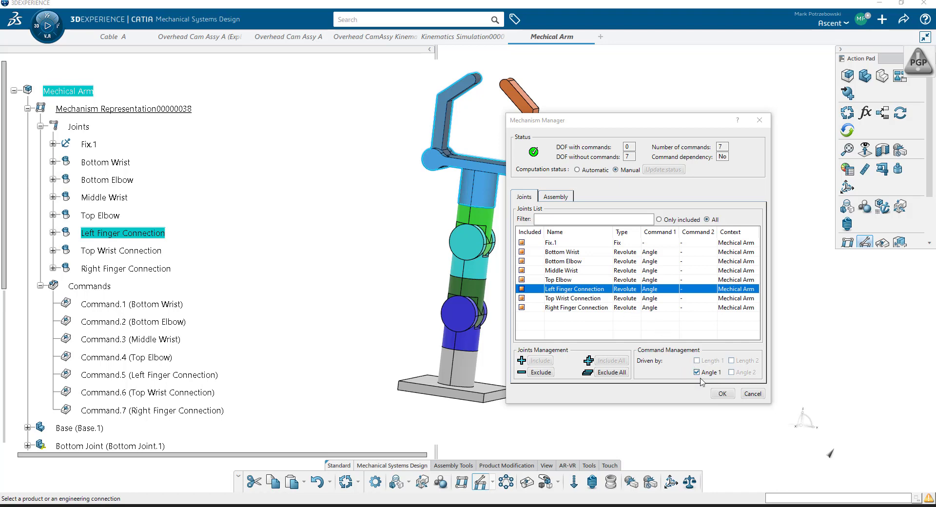
{"action": "left_click", "coordinate": [631, 297]}
{"action": "left_click", "coordinate": [629, 272]}
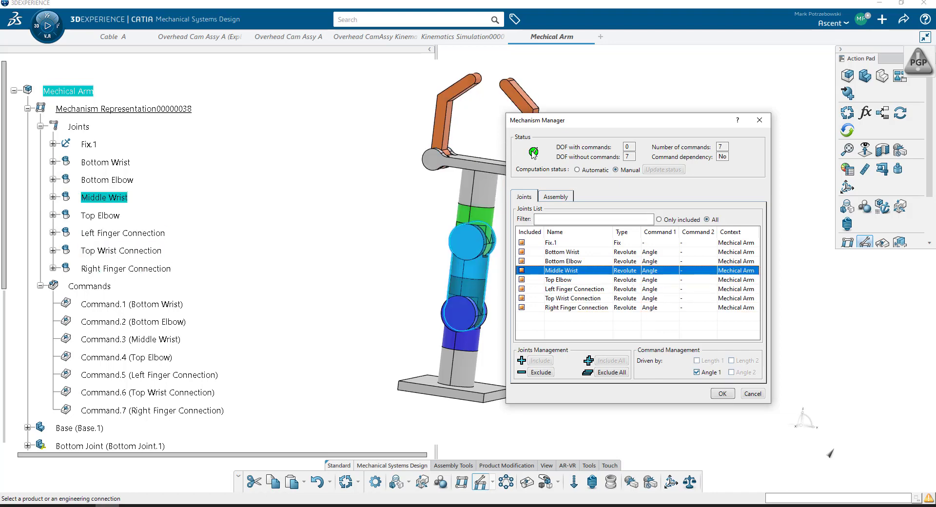
Accept the Mechanism Manager, open the Mechanism Player and play the Bottom Wrist command through its motion
{"action": "mouse_move", "coordinate": [534, 155]}
{"action": "left_click", "coordinate": [722, 393]}
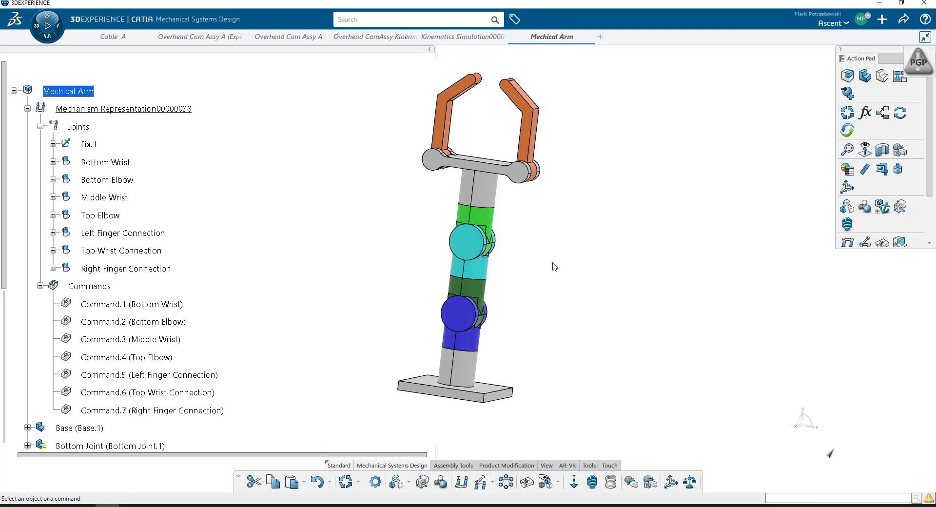
{"action": "left_click", "coordinate": [531, 485]}
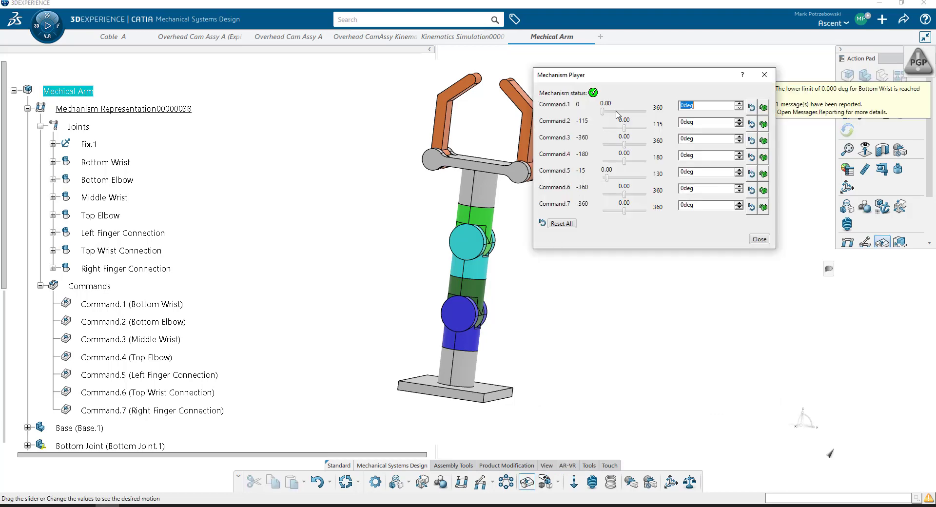
{"action": "left_click_drag", "start_coordinate": [629, 86], "coordinate": [665, 133]}
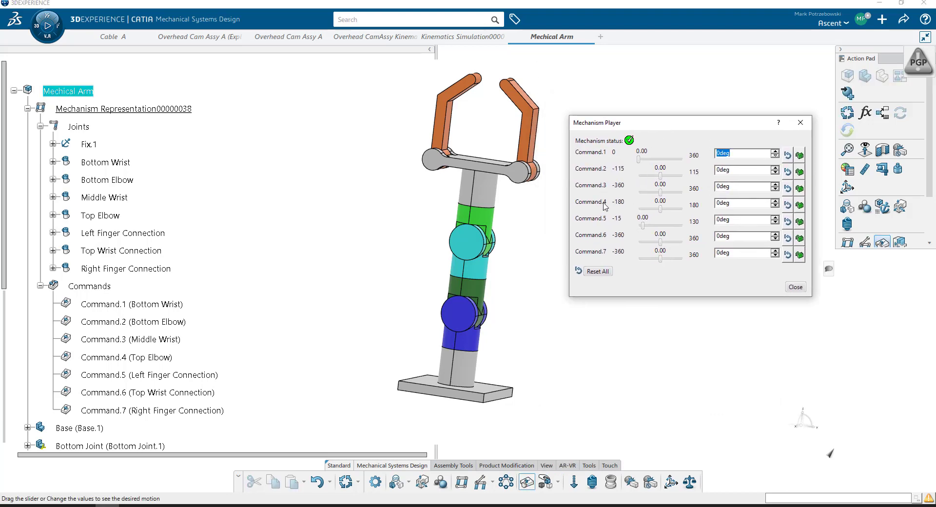
{"action": "scroll", "coordinate": [205, 322], "scroll_direction": "down", "scroll_amount": 1}
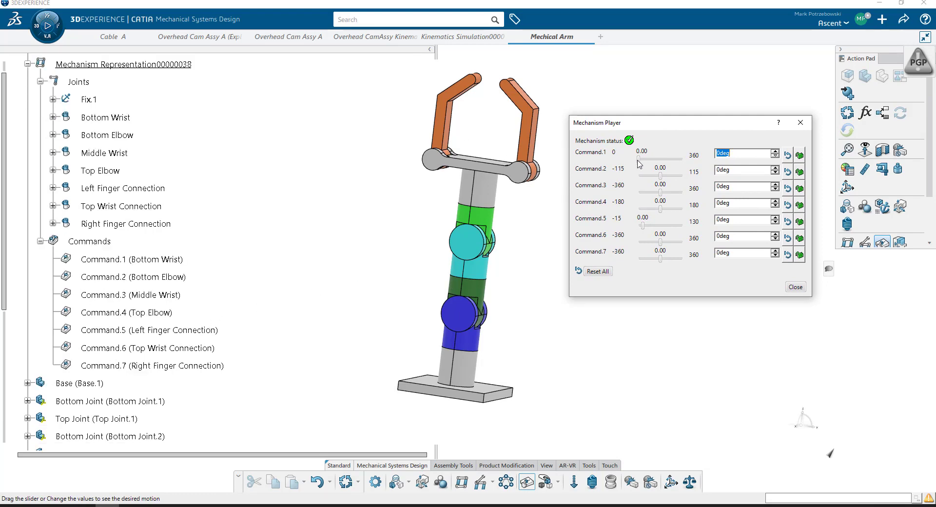
{"action": "left_click_drag", "start_coordinate": [638, 160], "coordinate": [471, 358]}
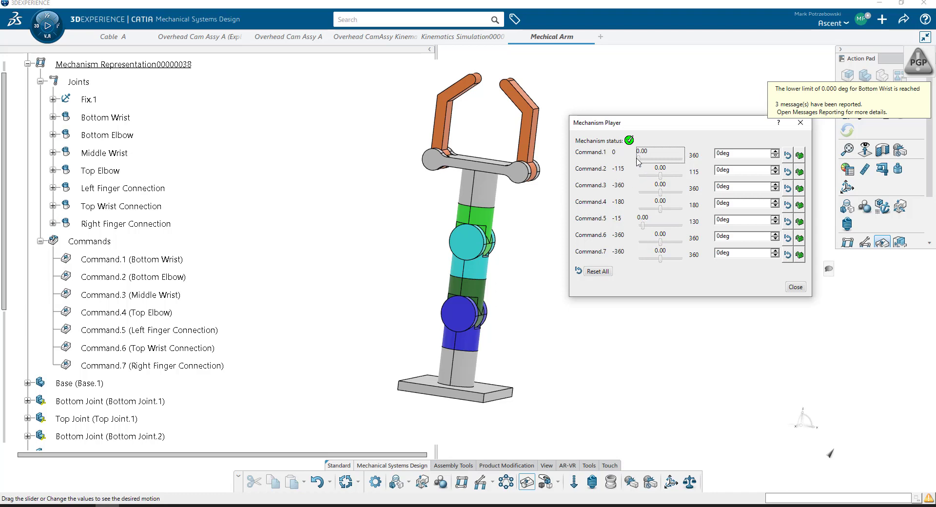
{"action": "mouse_move", "coordinate": [638, 162]}
{"action": "left_mouse_down"}
{"action": "mouse_move", "coordinate": [691, 168]}
{"action": "mouse_move", "coordinate": [637, 157]}
{"action": "left_mouse_up"}
Turn the Top Wrist Connection command to -57.6 deg, sweep the Left Finger Connection command between its limits and set it to 0 deg
{"action": "left_click_drag", "start_coordinate": [661, 243], "coordinate": [691, 235]}
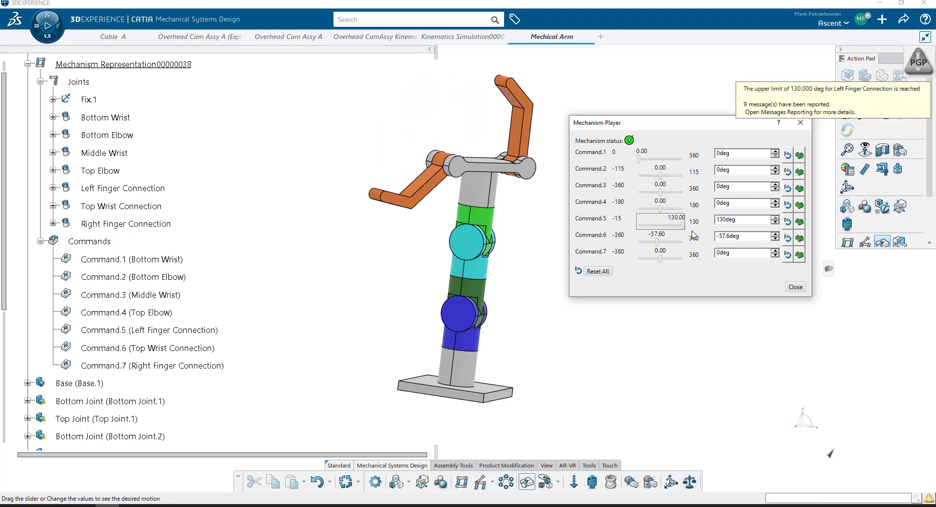
{"action": "left_click_drag", "start_coordinate": [686, 235], "coordinate": [648, 233]}
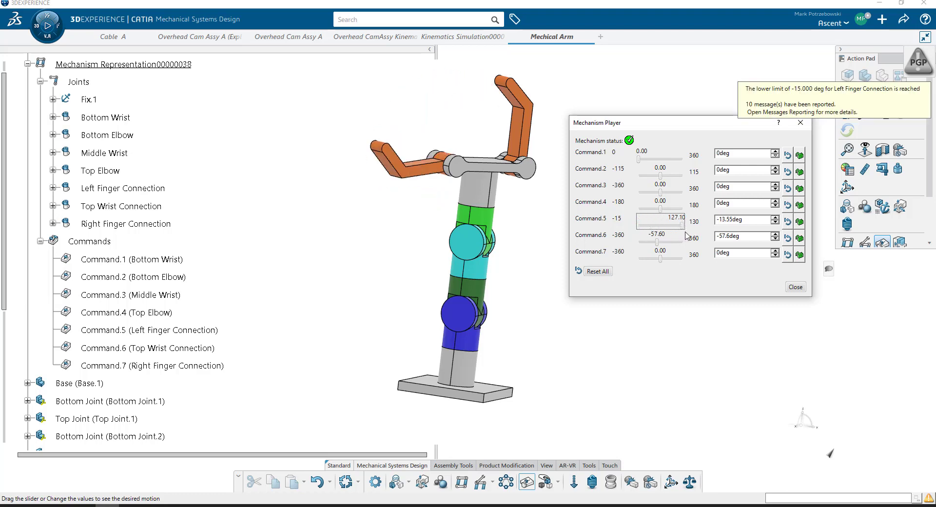
{"action": "left_click_drag", "start_coordinate": [685, 231], "coordinate": [642, 231]}
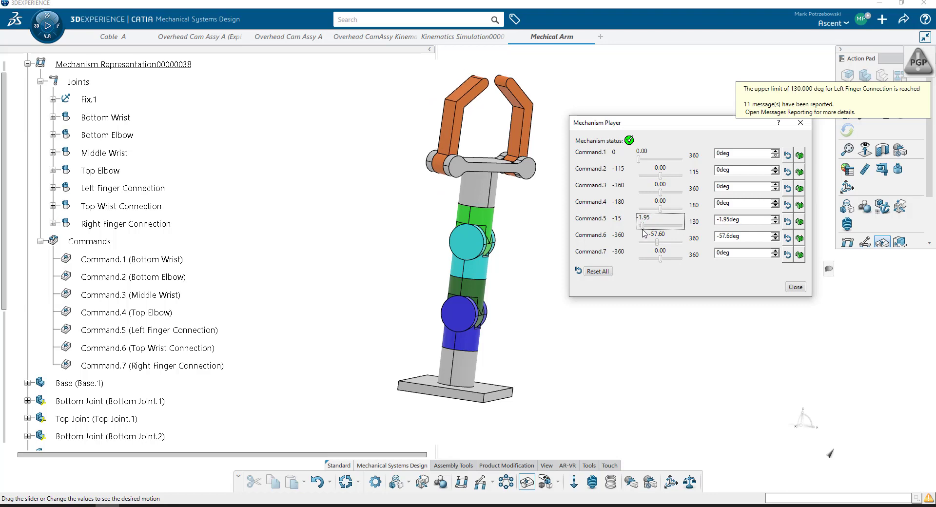
{"action": "double_click", "coordinate": [746, 223]}
{"action": "type", "text": "0"}
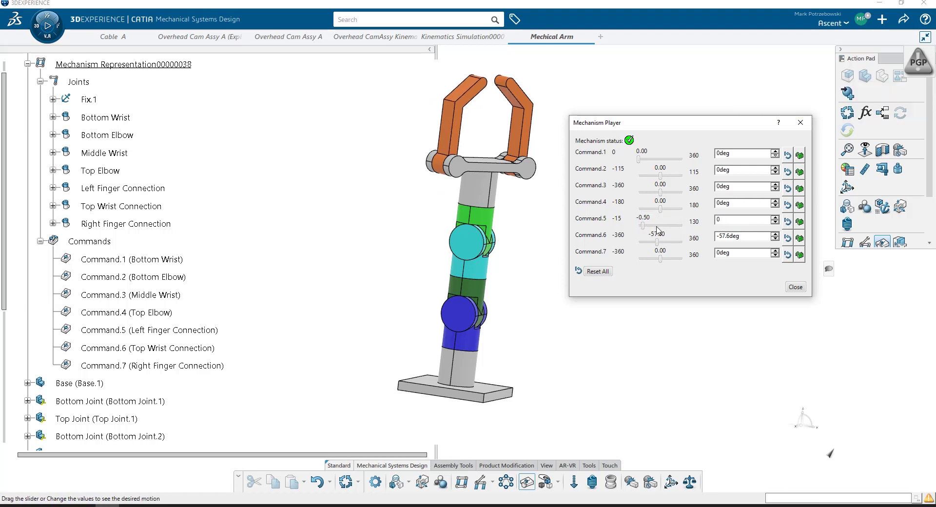
{"action": "key", "text": "Tab"}
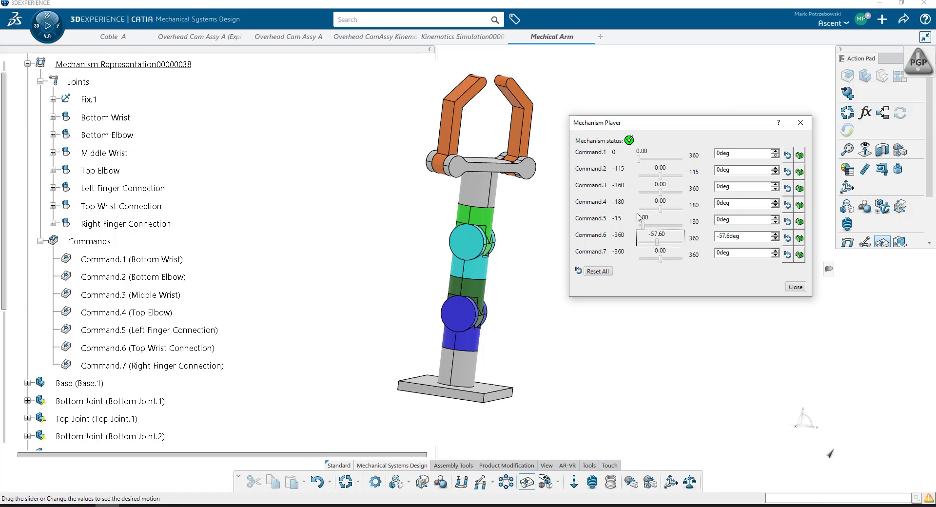
Play the left finger between its -15 and 130 deg limits, try the right finger's motion and close the Mechanism Player
{"action": "left_click_drag", "start_coordinate": [643, 228], "coordinate": [627, 230]}
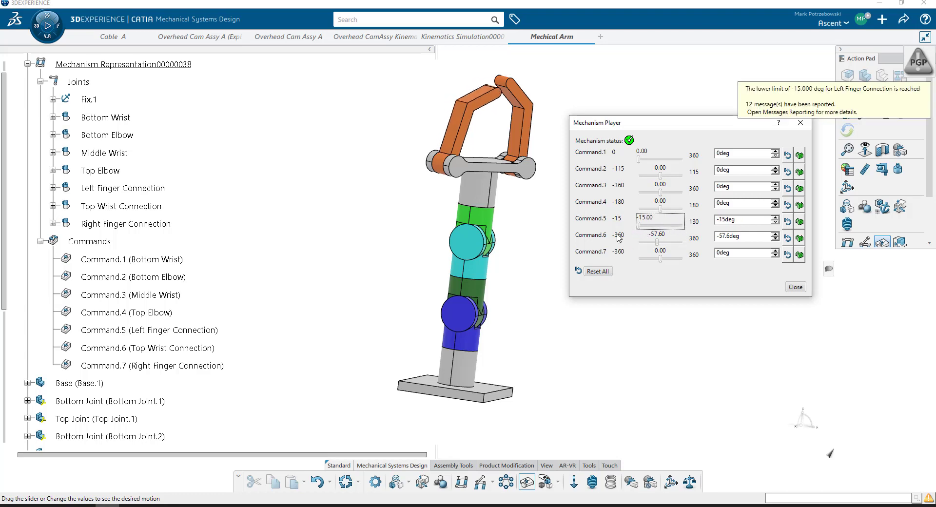
{"action": "middle_click_drag", "start_coordinate": [541, 222], "coordinate": [465, 246]}
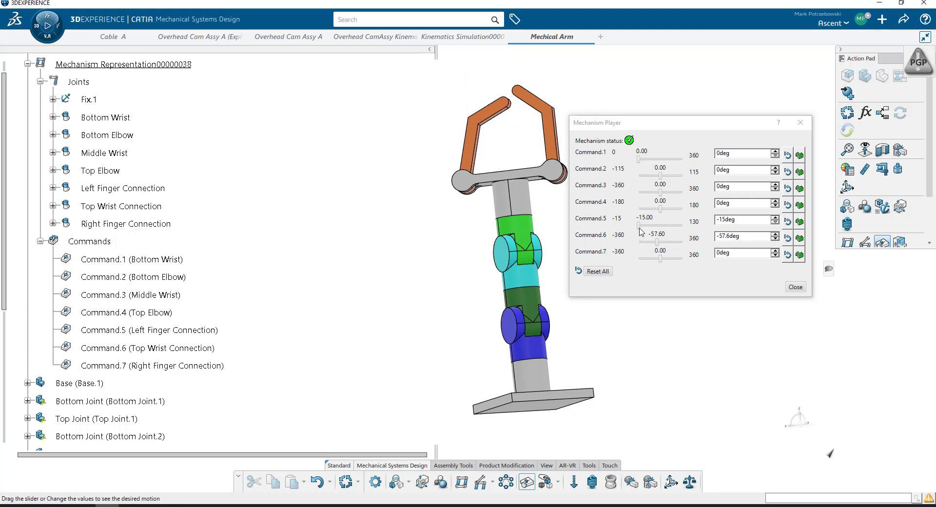
{"action": "left_click_drag", "start_coordinate": [639, 229], "coordinate": [695, 239]}
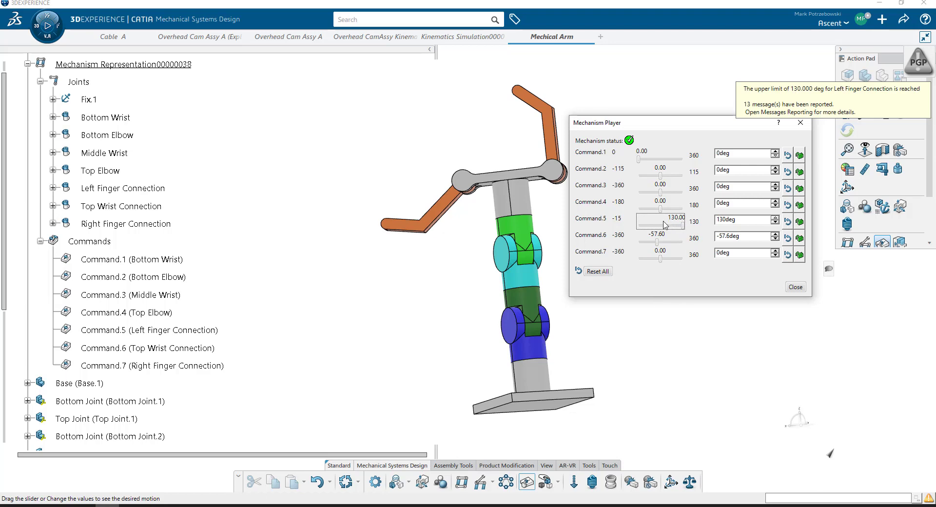
{"action": "mouse_move", "coordinate": [662, 263]}
{"action": "left_mouse_down"}
{"action": "mouse_move", "coordinate": [688, 269]}
{"action": "mouse_move", "coordinate": [647, 266]}
{"action": "left_mouse_up"}
{"action": "left_click", "coordinate": [794, 287]}
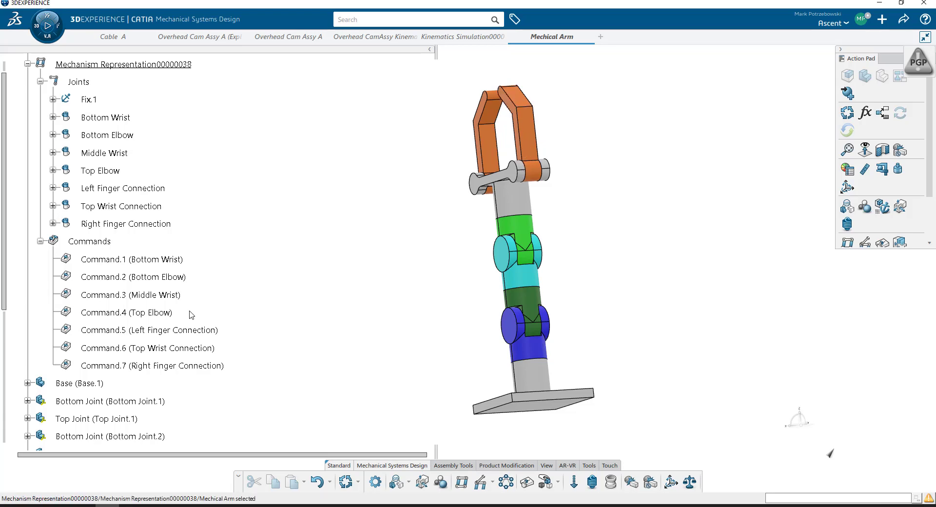
Locate the Right Finger Connection among the mechanism's joints and open its definition with the Angle constraint's details expanded
{"action": "scroll", "coordinate": [156, 374], "scroll_direction": "down", "scroll_amount": 3}
{"action": "scroll", "coordinate": [156, 374], "scroll_direction": "down", "scroll_amount": 4}
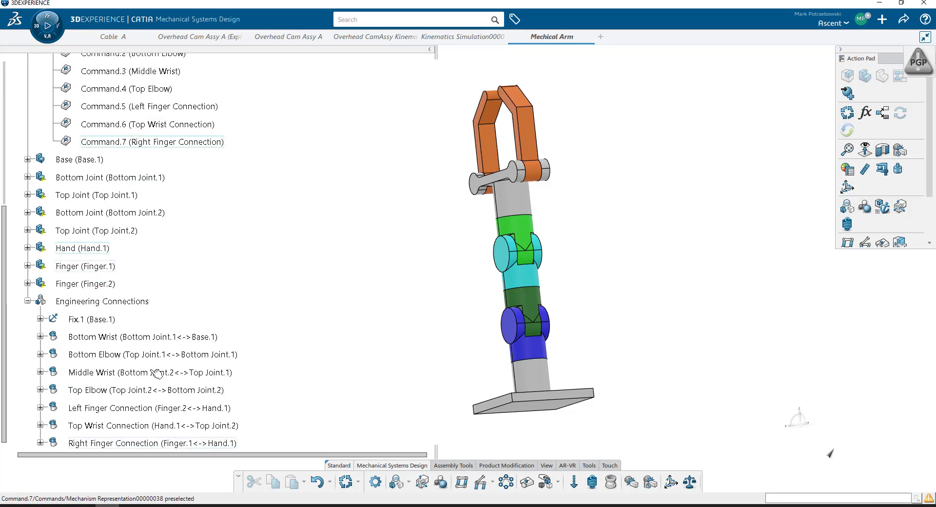
{"action": "left_click", "coordinate": [152, 360]}
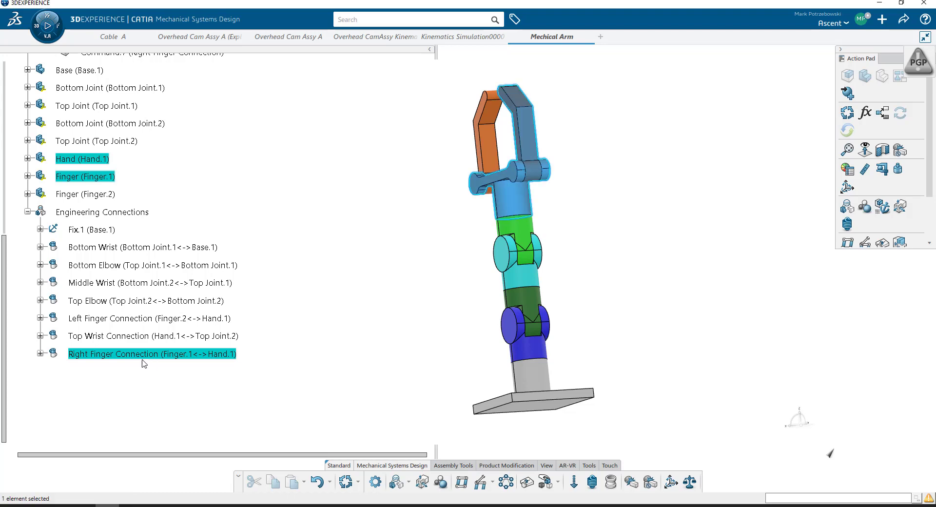
{"action": "scroll", "coordinate": [148, 365], "scroll_direction": "up", "scroll_amount": 2}
{"action": "scroll", "coordinate": [146, 363], "scroll_direction": "down", "scroll_amount": 2}
{"action": "scroll", "coordinate": [122, 355], "scroll_direction": "up", "scroll_amount": 2}
{"action": "scroll", "coordinate": [129, 354], "scroll_direction": "up", "scroll_amount": 4}
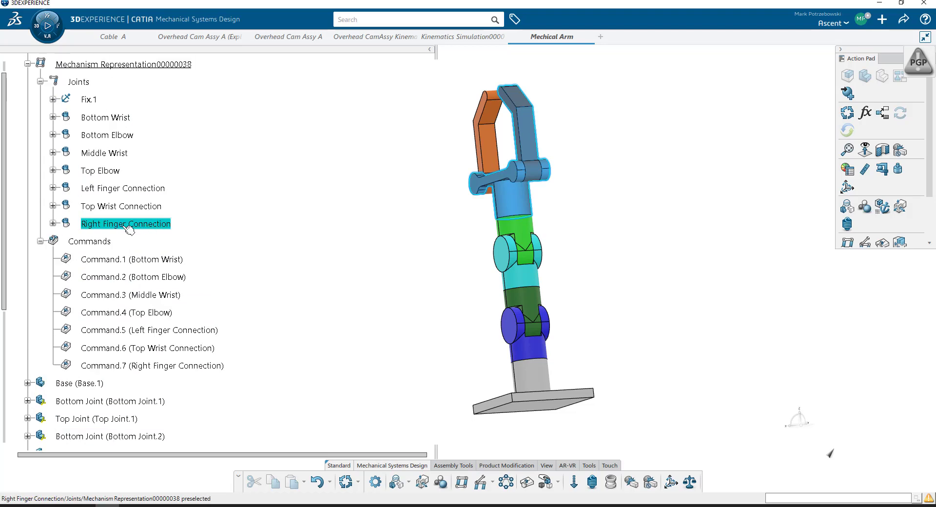
{"action": "double_click", "coordinate": [127, 225]}
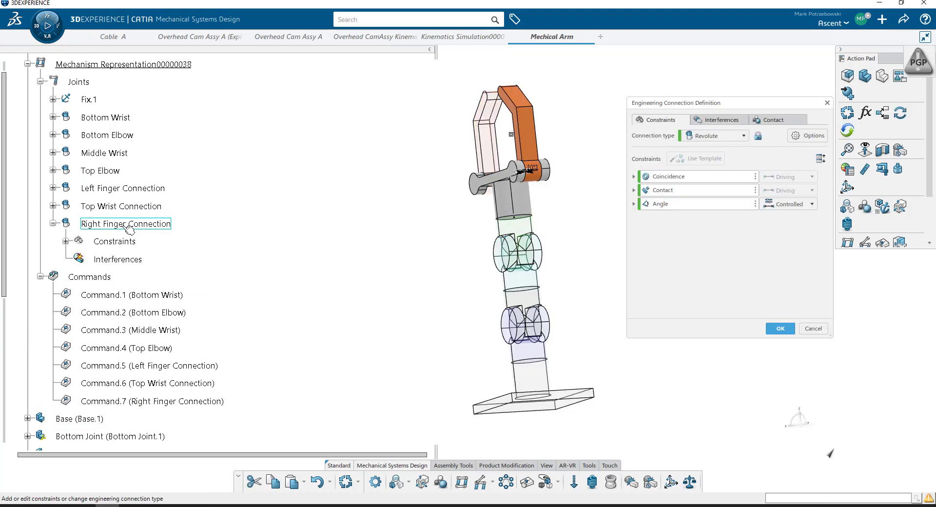
{"action": "left_click", "coordinate": [635, 204]}
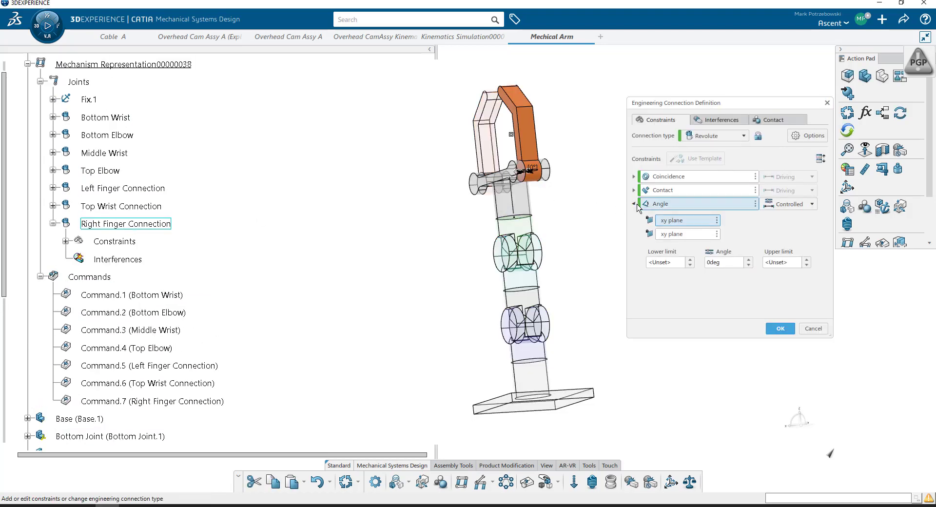
Limit the Right Finger Connection's angle to between -15 and 130 deg, accept the definition and update the assembly
{"action": "left_click_drag", "start_coordinate": [648, 262], "coordinate": [596, 264]}
{"action": "type", "text": "-15"}
{"action": "left_click", "coordinate": [759, 265]}
{"action": "left_click_drag", "start_coordinate": [766, 263], "coordinate": [785, 264]}
{"action": "type", "text": "130"}
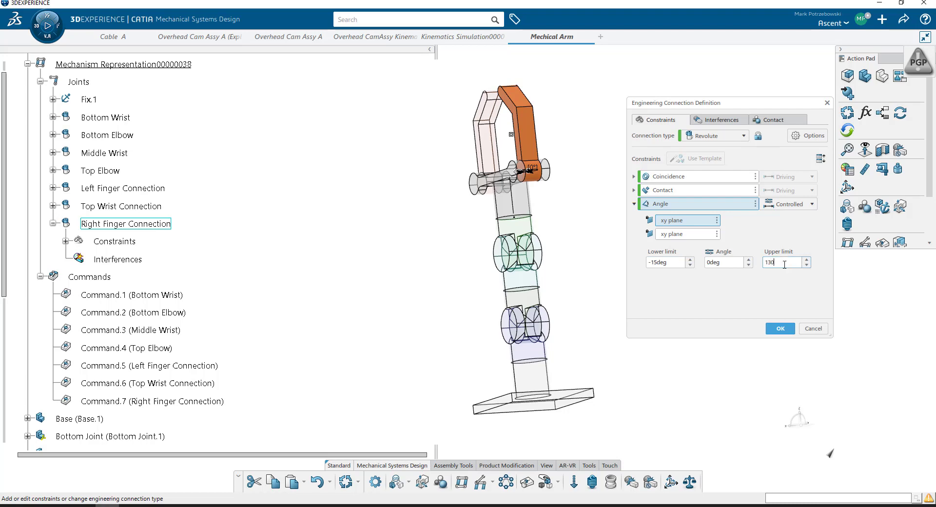
{"action": "left_click", "coordinate": [779, 329]}
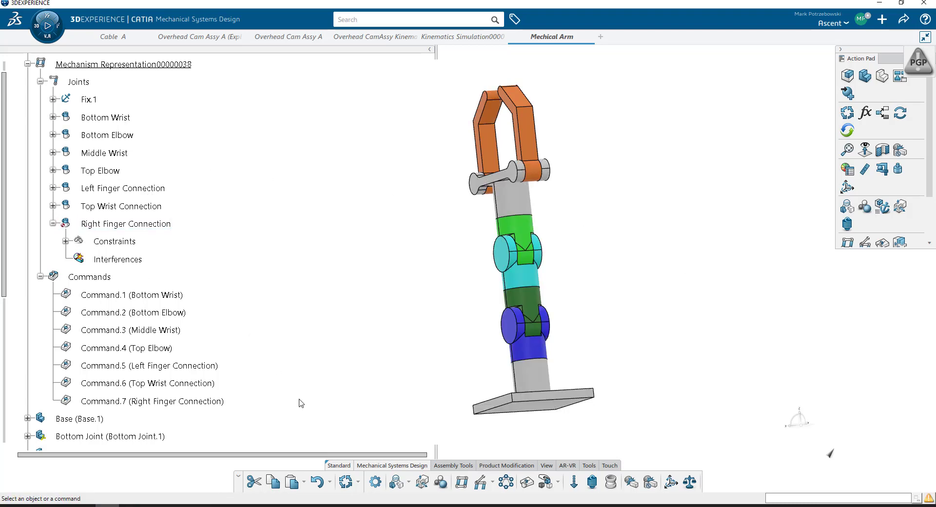
{"action": "left_click", "coordinate": [346, 480]}
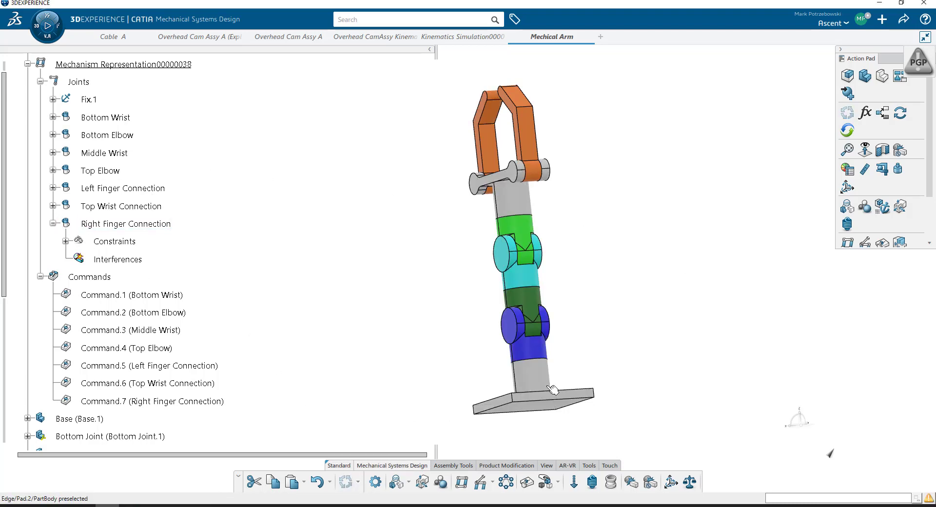
Open the Mechanism Player and play the Right and Left Finger Connection commands up to 130 deg
{"action": "left_click", "coordinate": [526, 483]}
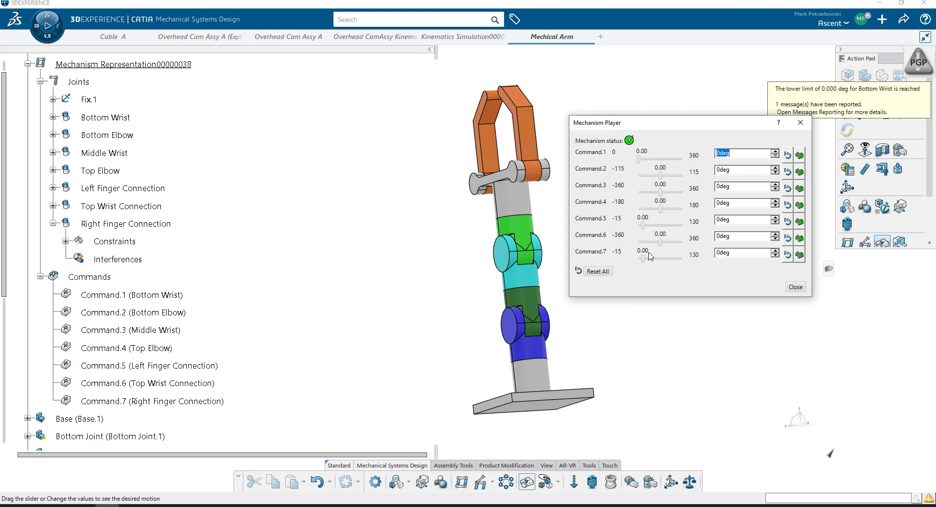
{"action": "left_click_drag", "start_coordinate": [644, 261], "coordinate": [688, 270]}
{"action": "left_click_drag", "start_coordinate": [642, 228], "coordinate": [696, 243]}
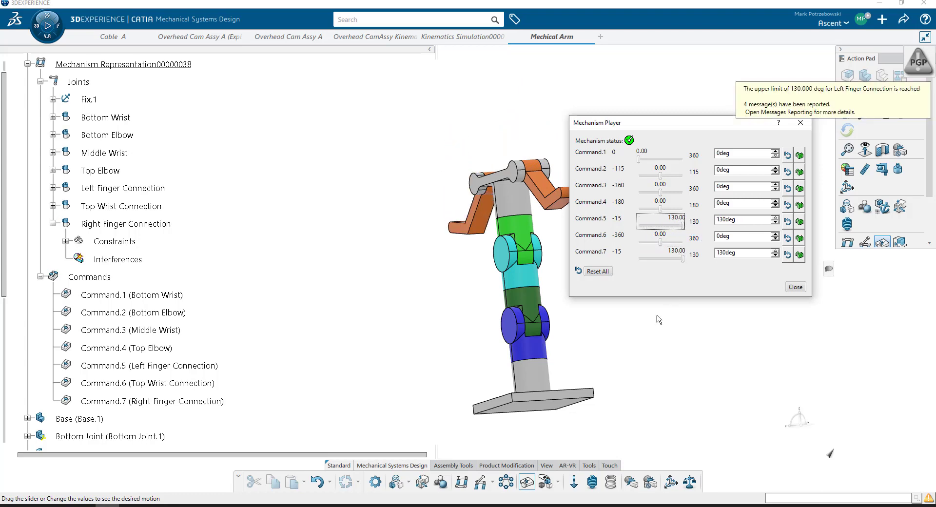
Try arm poses with the Middle Wrist and Top Elbow commands, from 360 and 153 deg to 288 and 113.4 deg
{"action": "left_click_drag", "start_coordinate": [661, 193], "coordinate": [680, 210]}
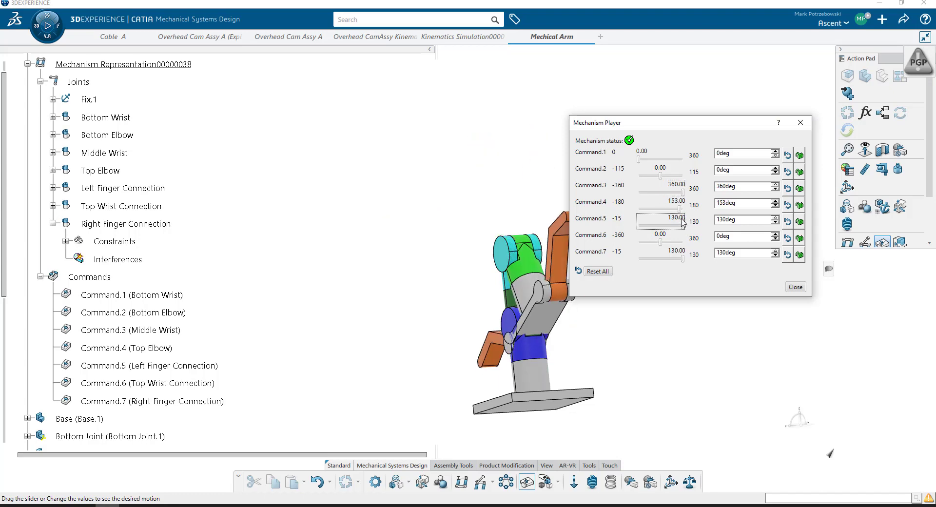
{"action": "middle_click_drag", "start_coordinate": [578, 245], "coordinate": [439, 405]}
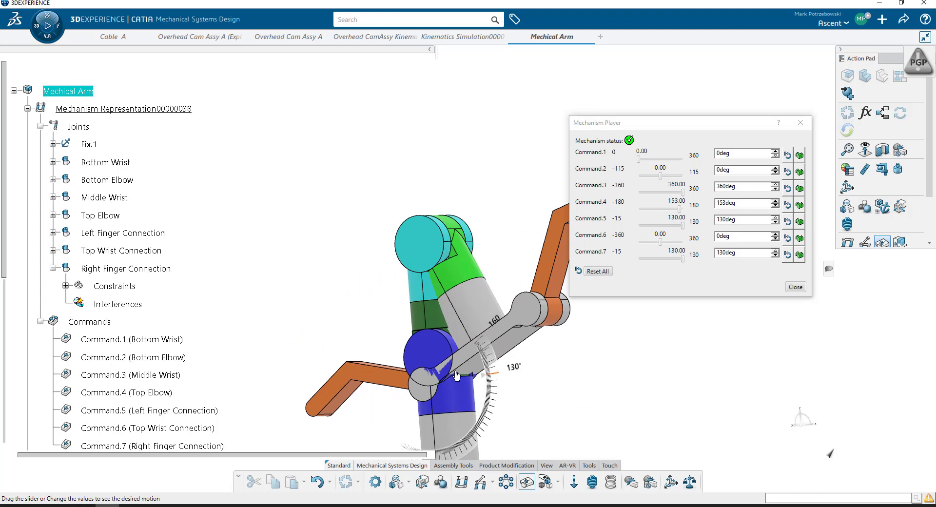
{"action": "left_click_drag", "start_coordinate": [656, 125], "coordinate": [699, 125]}
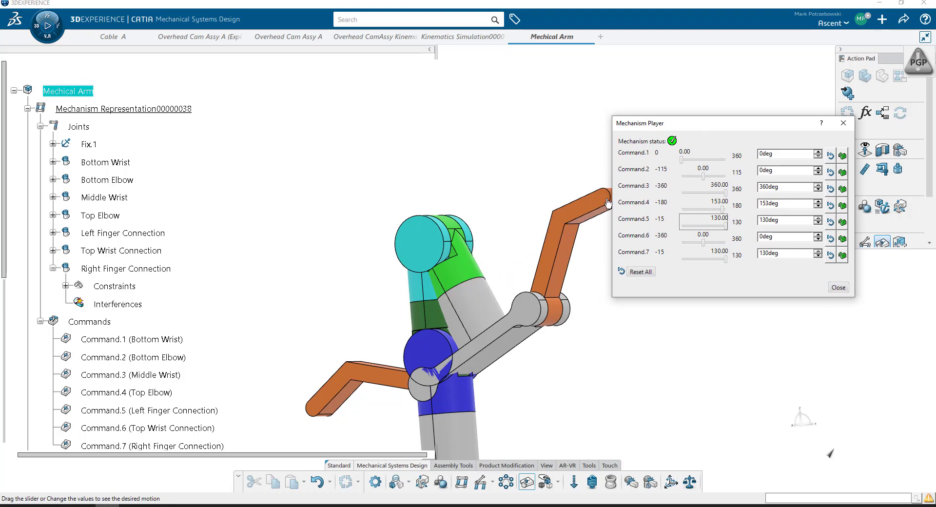
{"action": "left_click", "coordinate": [724, 197]}
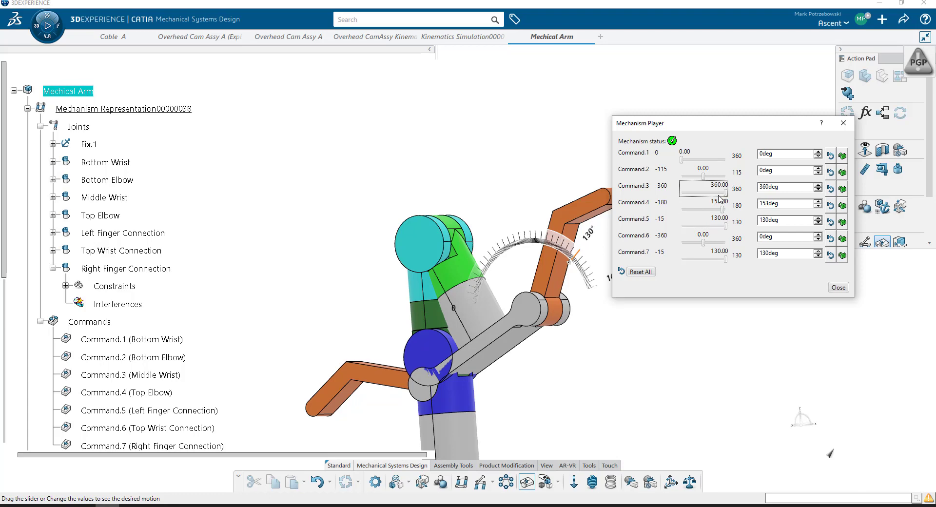
{"action": "left_click_drag", "start_coordinate": [725, 196], "coordinate": [710, 195]}
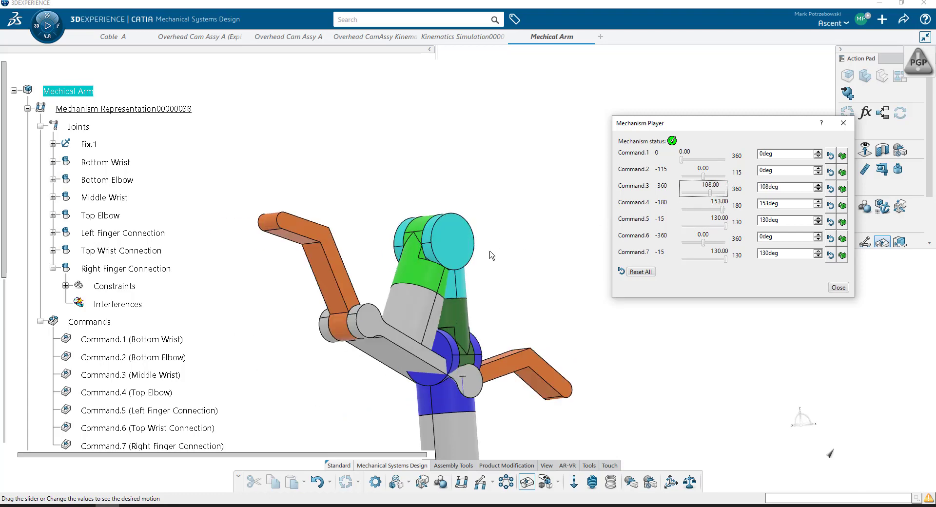
{"action": "left_click_drag", "start_coordinate": [717, 128], "coordinate": [656, 118]}
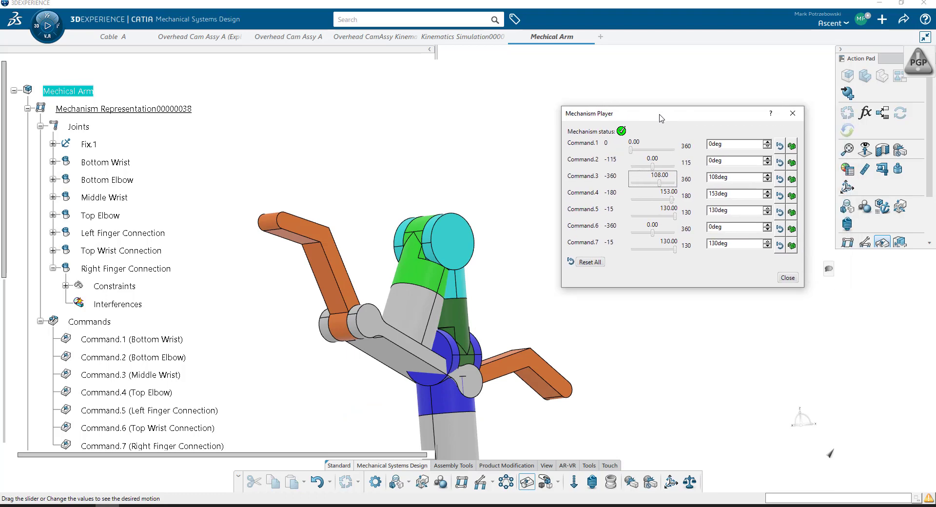
{"action": "mouse_move", "coordinate": [661, 200]}
{"action": "left_mouse_down"}
{"action": "mouse_move", "coordinate": [642, 202]}
{"action": "mouse_move", "coordinate": [658, 202]}
{"action": "mouse_move", "coordinate": [650, 190]}
{"action": "mouse_move", "coordinate": [661, 182]}
{"action": "left_mouse_up"}
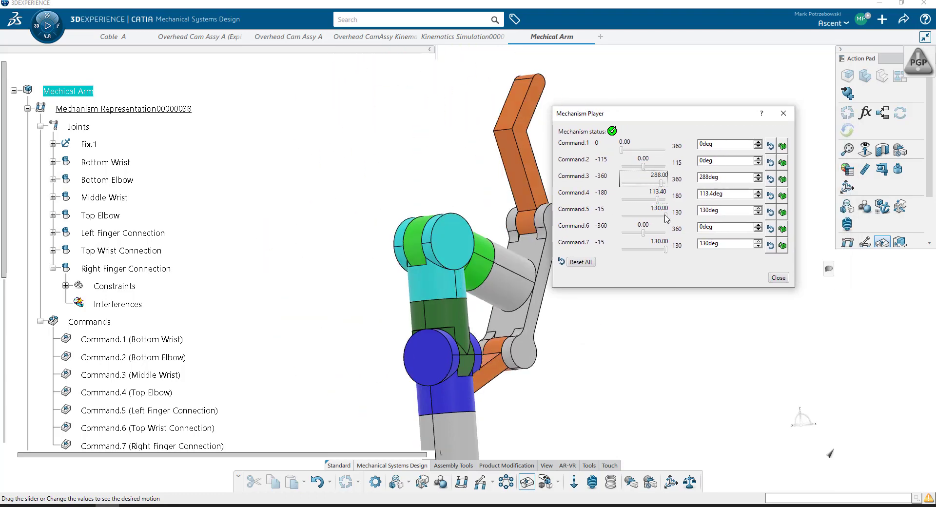
Reset all commands and pose the Middle Wrist at 295.2, Top Elbow at 97.2, Top Wrist at -208.8 and right finger at 124.925 deg
{"action": "left_click", "coordinate": [579, 264]}
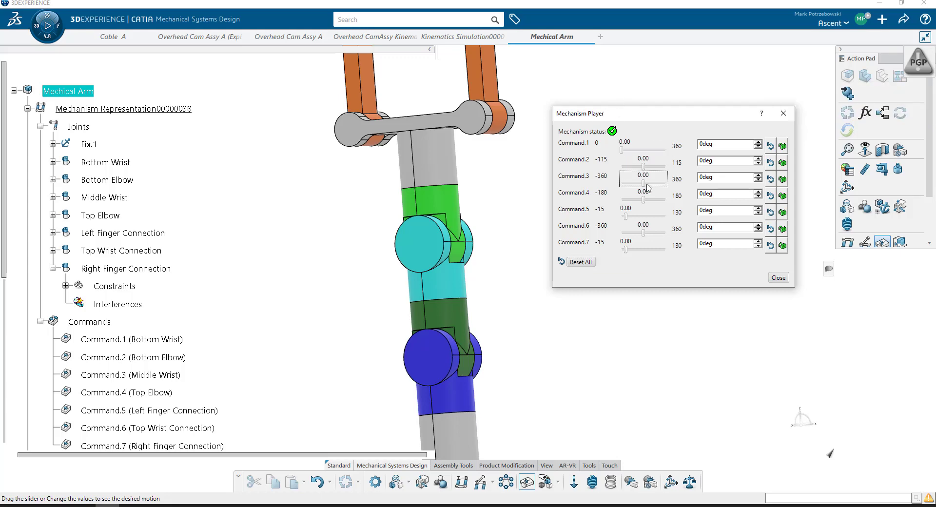
{"action": "left_click_drag", "start_coordinate": [643, 183], "coordinate": [656, 199]}
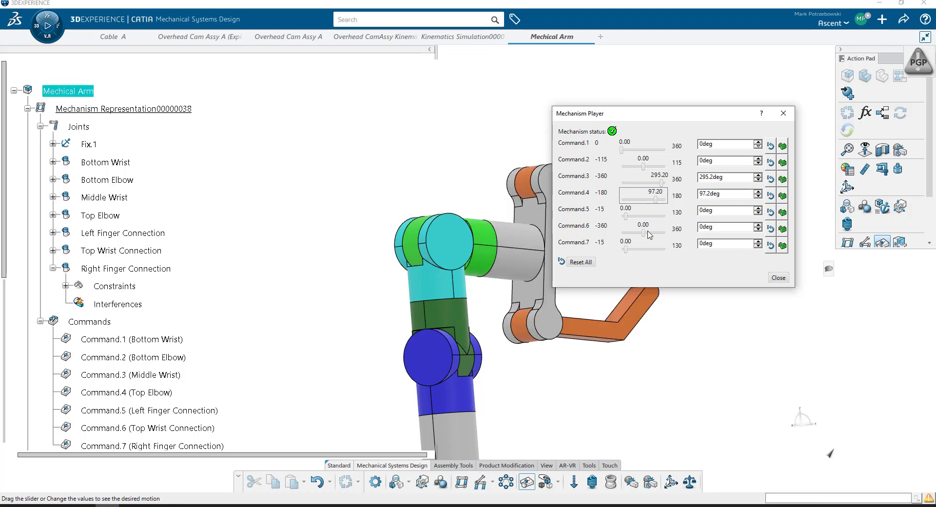
{"action": "left_click_drag", "start_coordinate": [644, 233], "coordinate": [662, 250]}
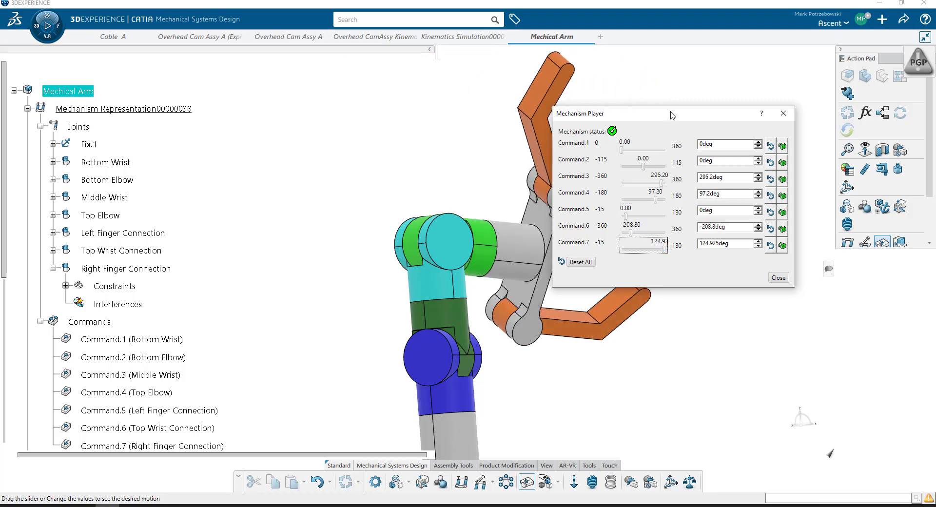
{"action": "left_click_drag", "start_coordinate": [680, 112], "coordinate": [722, 94]}
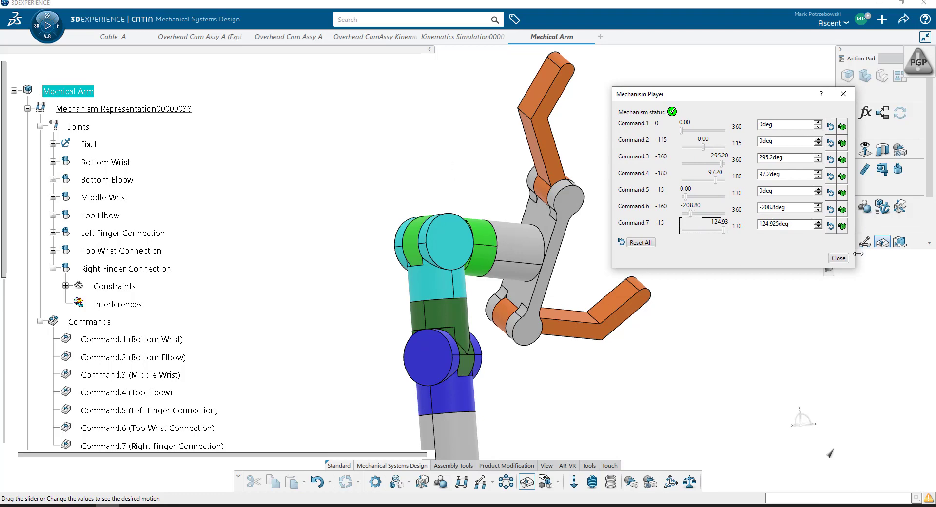
Close the Mechanism Player, fit the view on the arm and display the App Options
{"action": "left_click", "coordinate": [839, 258]}
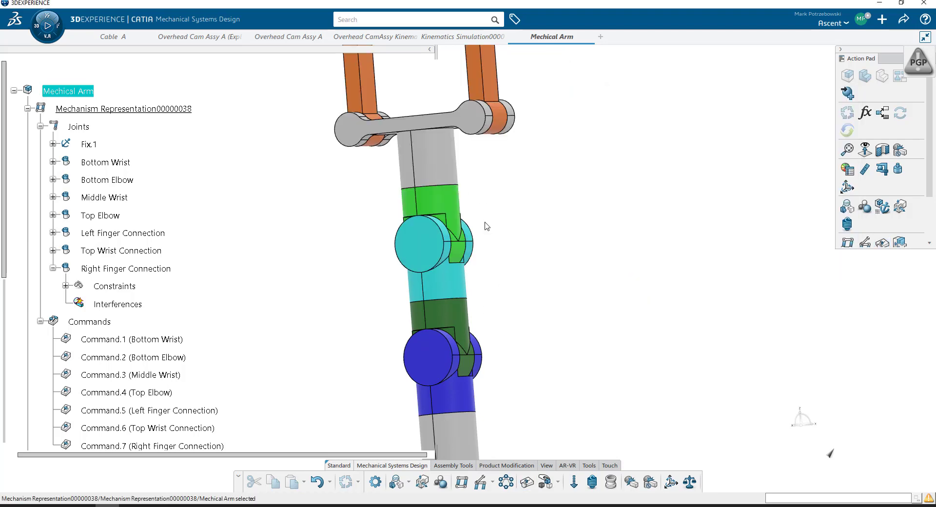
{"action": "key", "text": "Home"}
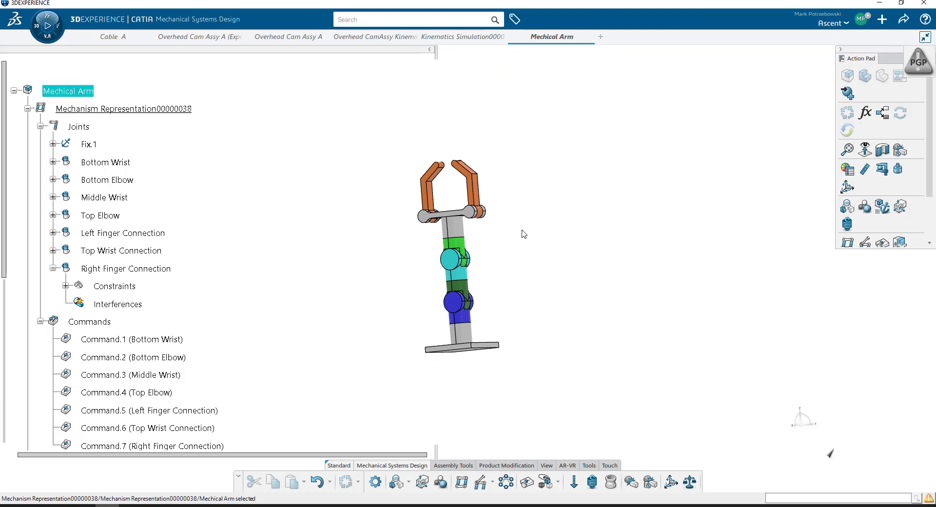
{"action": "right_click", "coordinate": [743, 177]}
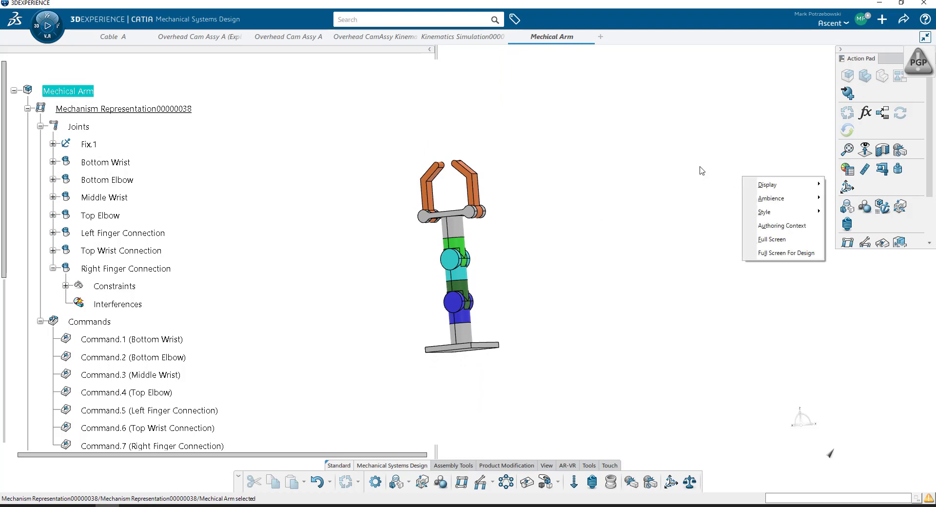
{"action": "mouse_move", "coordinate": [750, 183]}
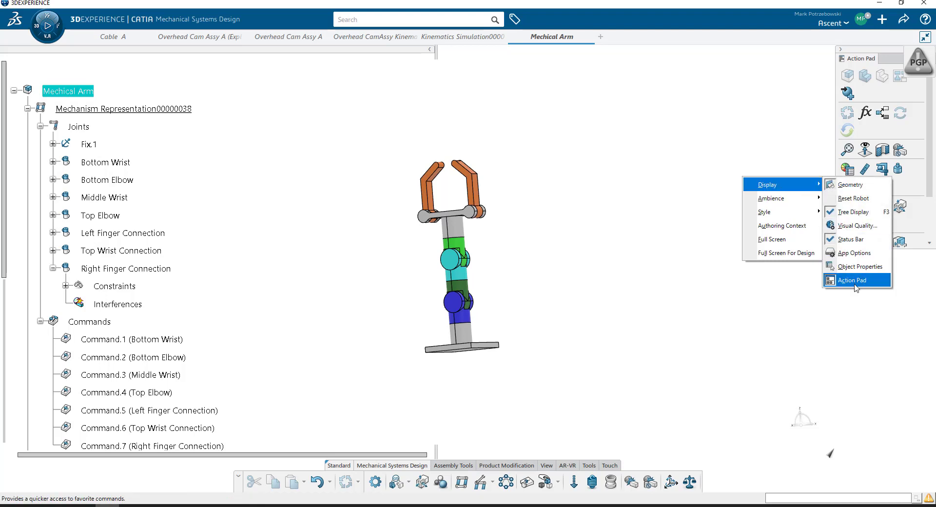
{"action": "left_click", "coordinate": [856, 259]}
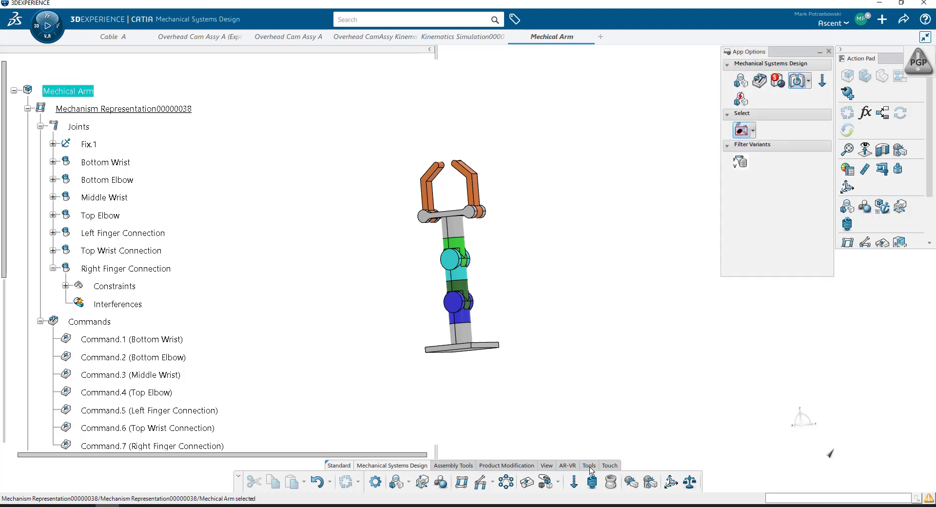
Switch the simulation to Nominal mode and acknowledge the message
{"action": "left_click", "coordinate": [807, 82]}
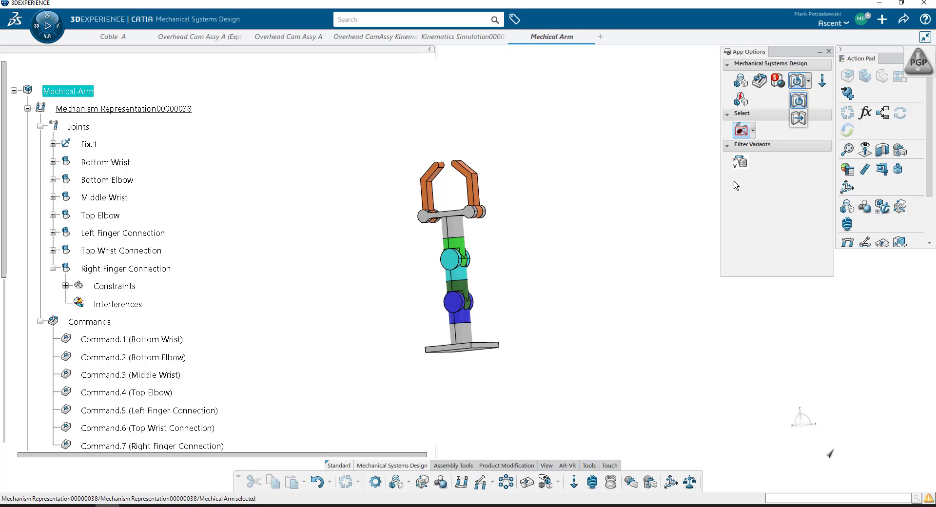
{"action": "left_click", "coordinate": [798, 118]}
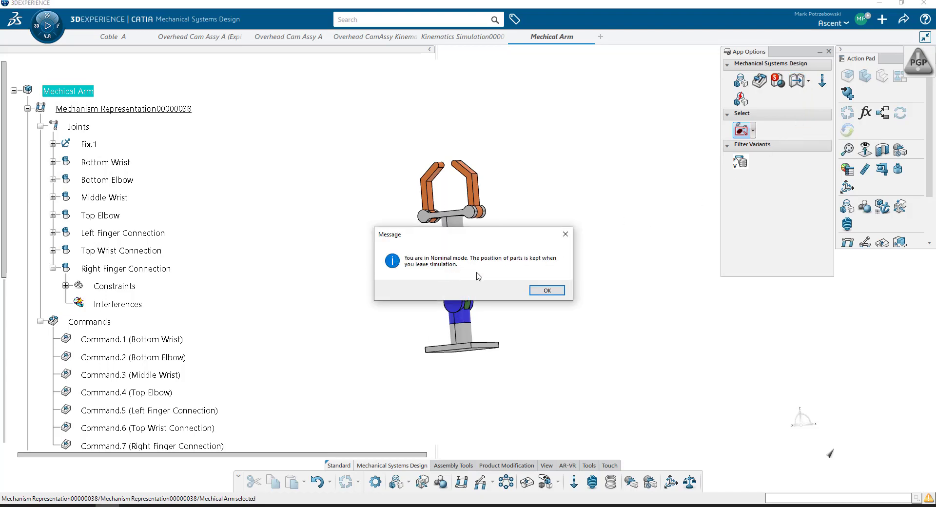
{"action": "left_click", "coordinate": [540, 292]}
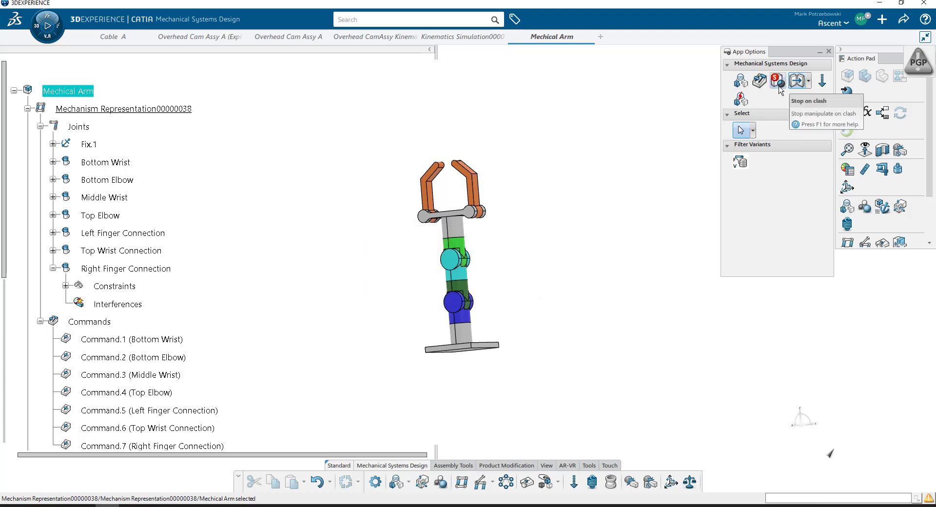
Pose the Top Elbow at 120.6, Left Finger Connection at 79.25 and Top Wrist Connection at 280.8 deg in the Mechanism Player, and close it
{"action": "left_click", "coordinate": [527, 482]}
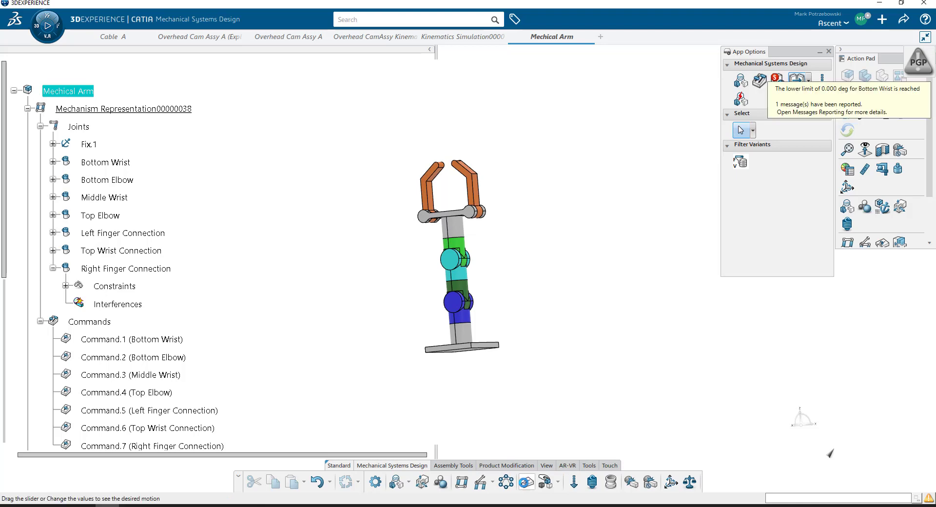
{"action": "left_click_drag", "start_coordinate": [703, 213], "coordinate": [721, 213]}
{"action": "left_click_drag", "start_coordinate": [703, 179], "coordinate": [711, 204]}
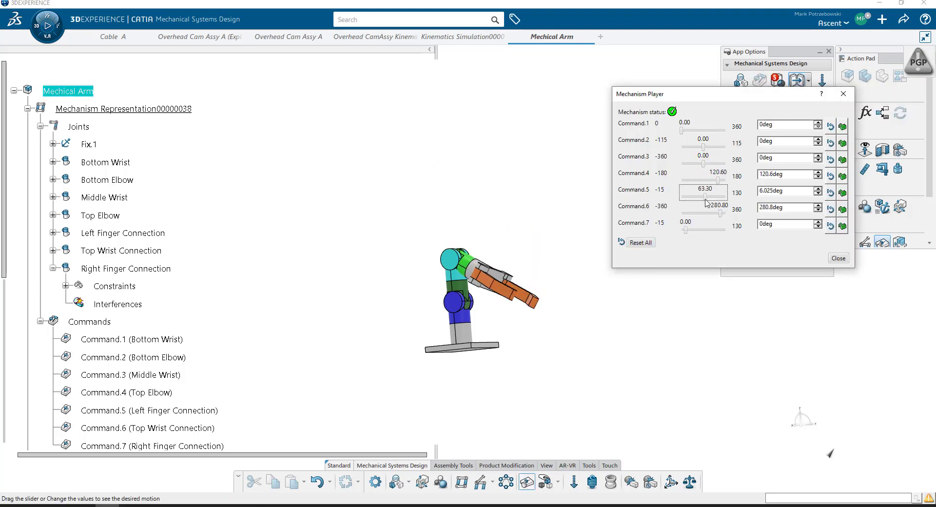
{"action": "left_click", "coordinate": [838, 259]}
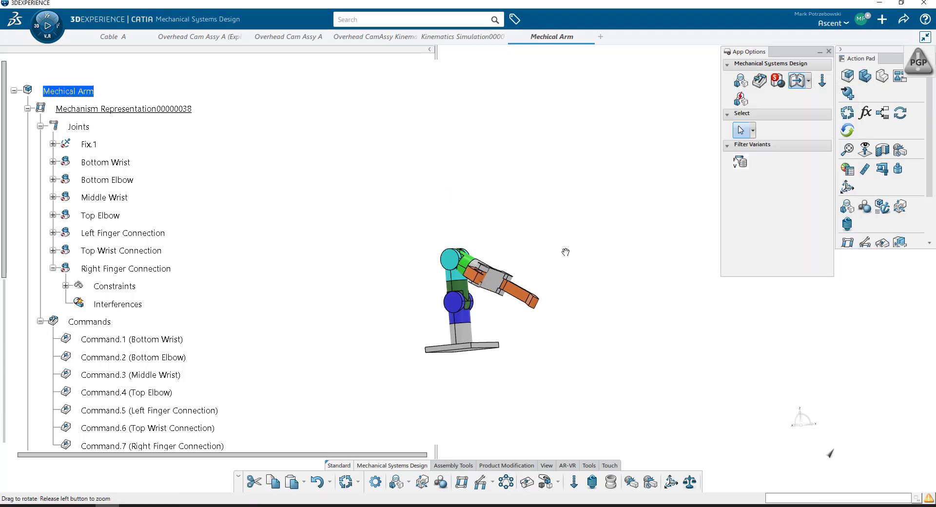
{"action": "middle_click_drag", "start_coordinate": [565, 252], "coordinate": [486, 330]}
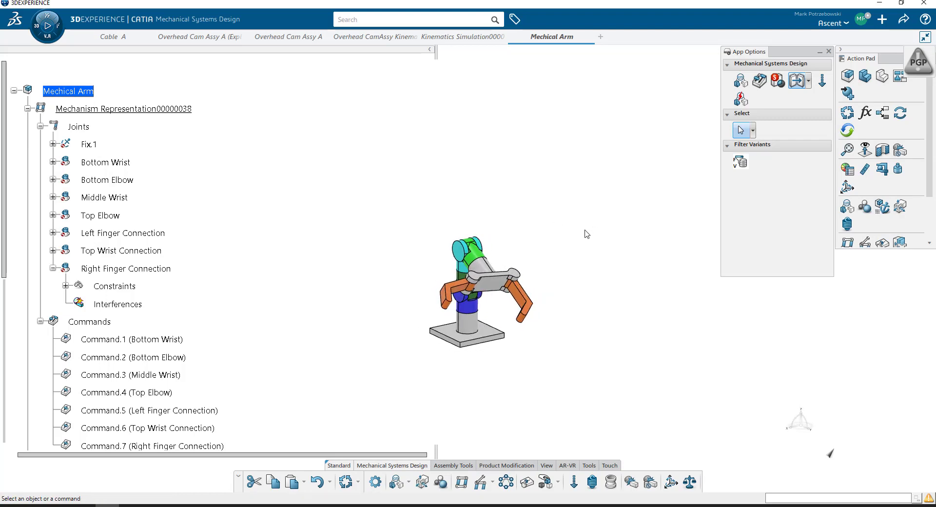
Set the Top Elbow, Left Finger and Top Wrist commands to 0 deg in the Mechanism Player and close it
{"action": "left_click", "coordinate": [807, 82]}
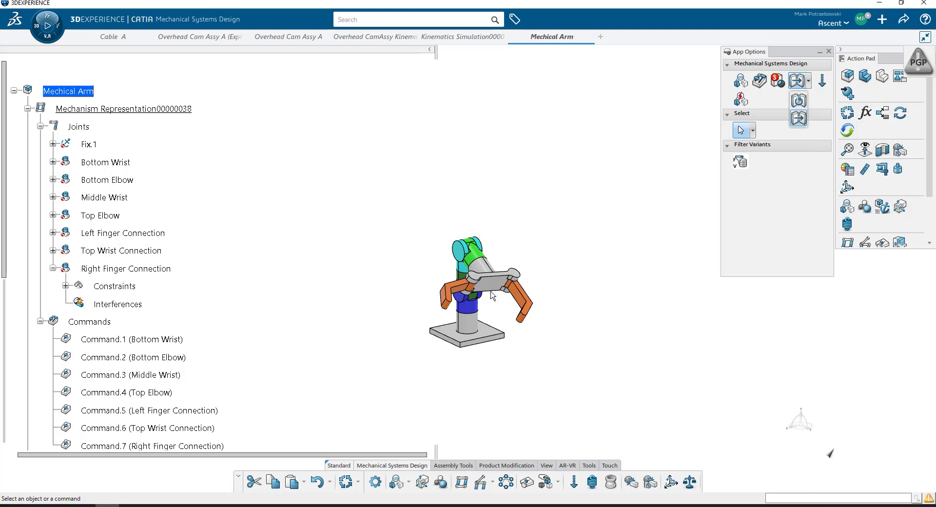
{"action": "left_click", "coordinate": [526, 482]}
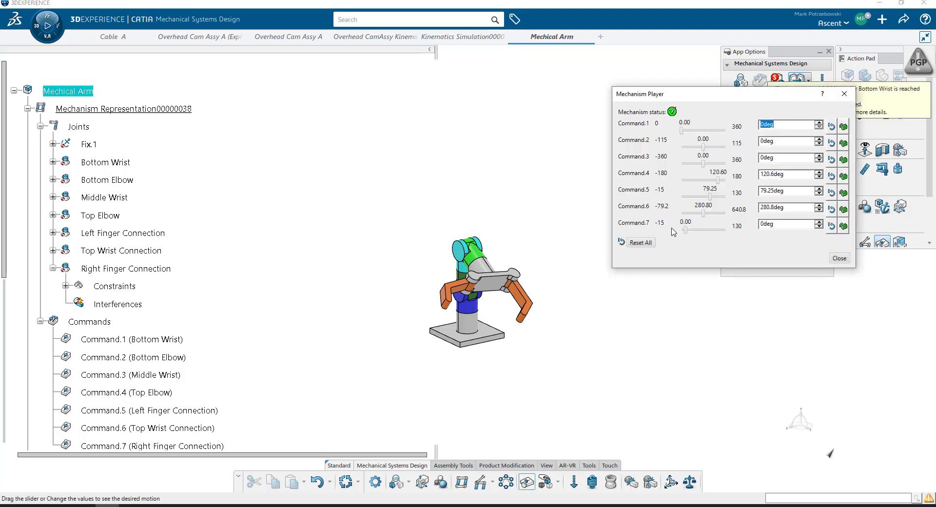
{"action": "type", "text": "0"}
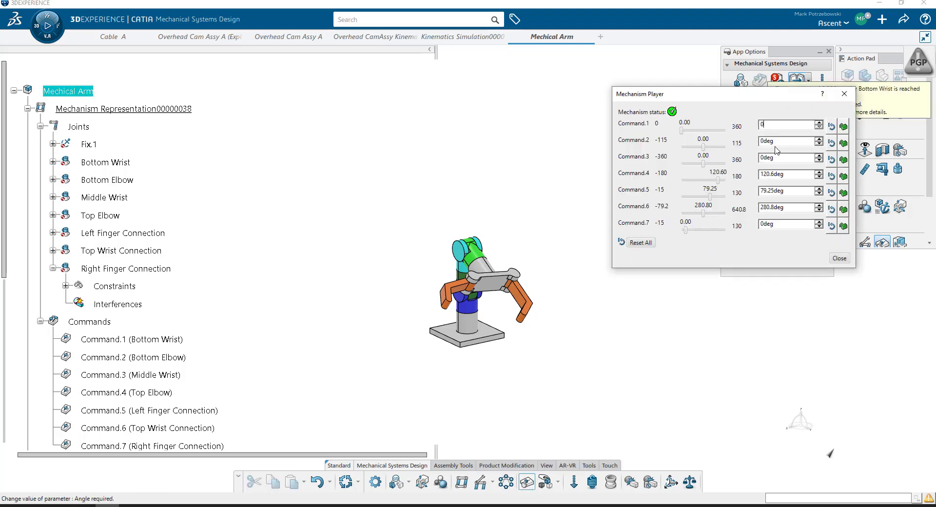
{"action": "triple_click", "coordinate": [791, 176]}
{"action": "type", "text": "0"}
{"action": "key", "text": "Tab"}
{"action": "type", "text": "0"}
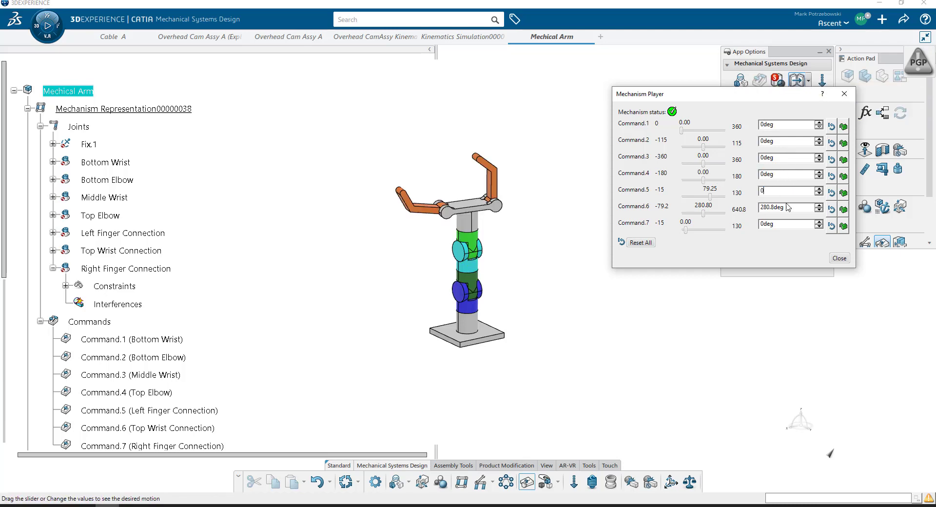
{"action": "key", "text": "Tab"}
{"action": "type", "text": "0"}
{"action": "left_click", "coordinate": [784, 193]}
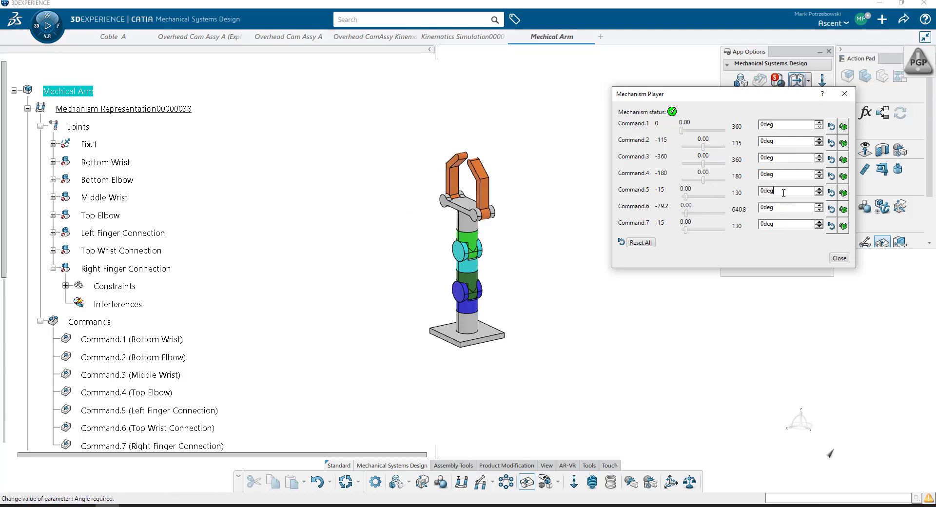
{"action": "left_click", "coordinate": [839, 259]}
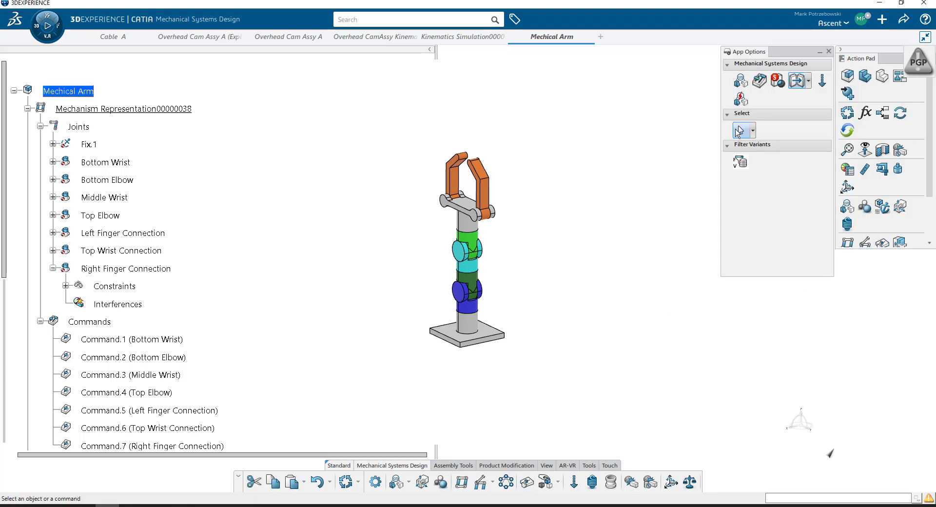
Switch the simulation to Transient mode and acknowledge the message
{"action": "left_click", "coordinate": [808, 80]}
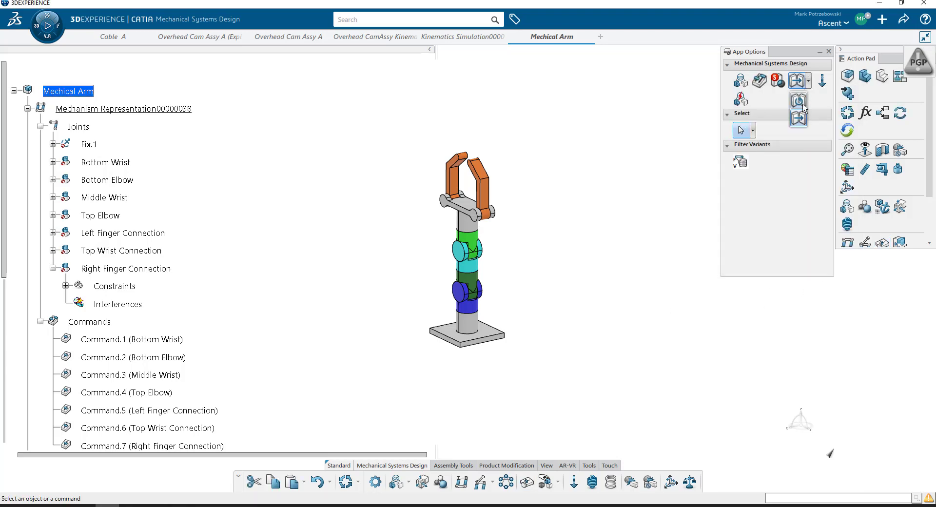
{"action": "left_click", "coordinate": [800, 102]}
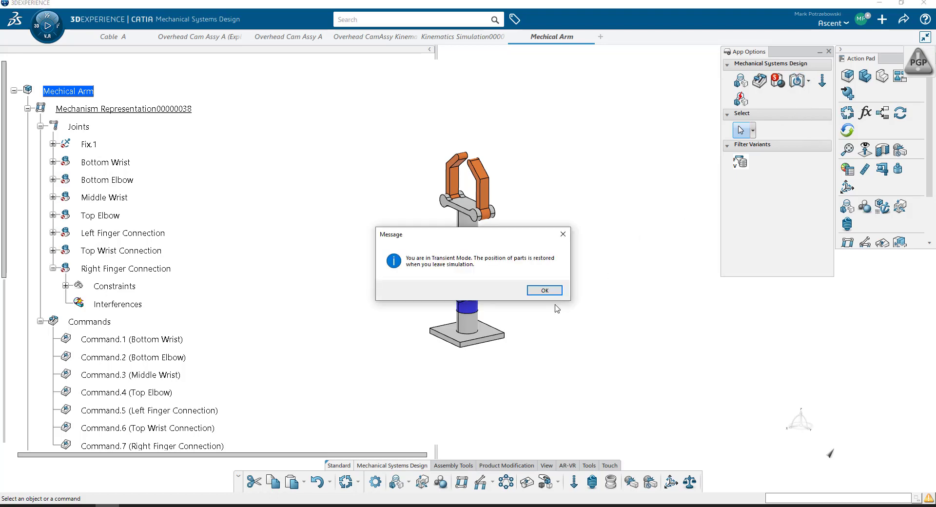
{"action": "left_click", "coordinate": [544, 290]}
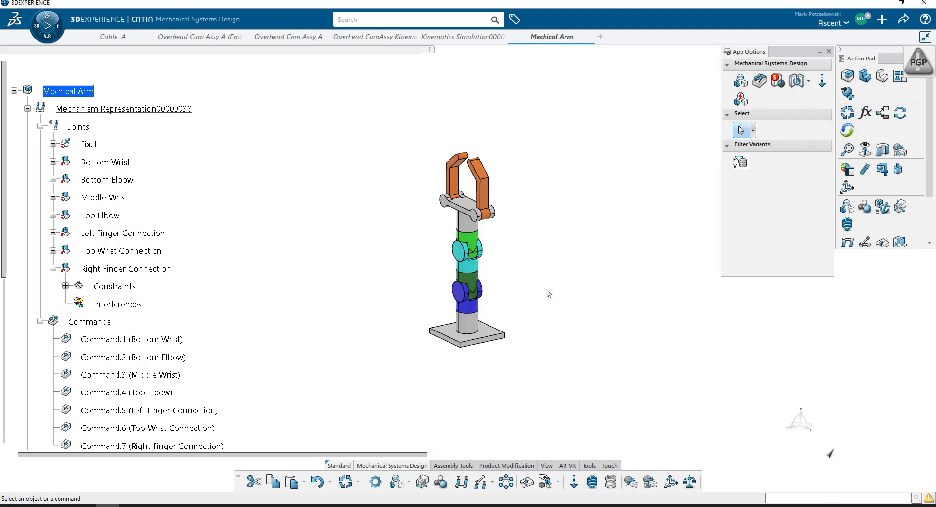
Try a temporary arm pose in the Mechanism Player, leave the simulation and update the assembly
{"action": "left_click", "coordinate": [527, 483]}
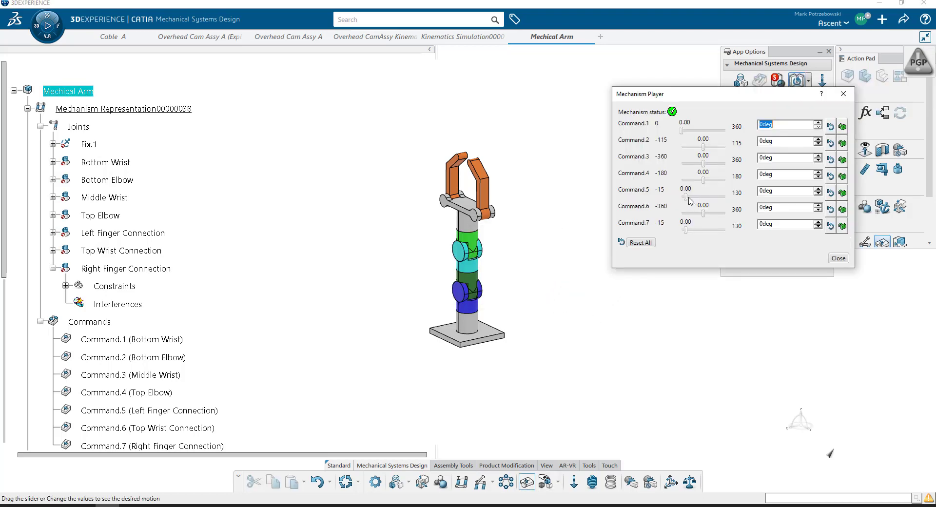
{"action": "left_click_drag", "start_coordinate": [686, 197], "coordinate": [713, 164]}
{"action": "left_click", "coordinate": [838, 258]}
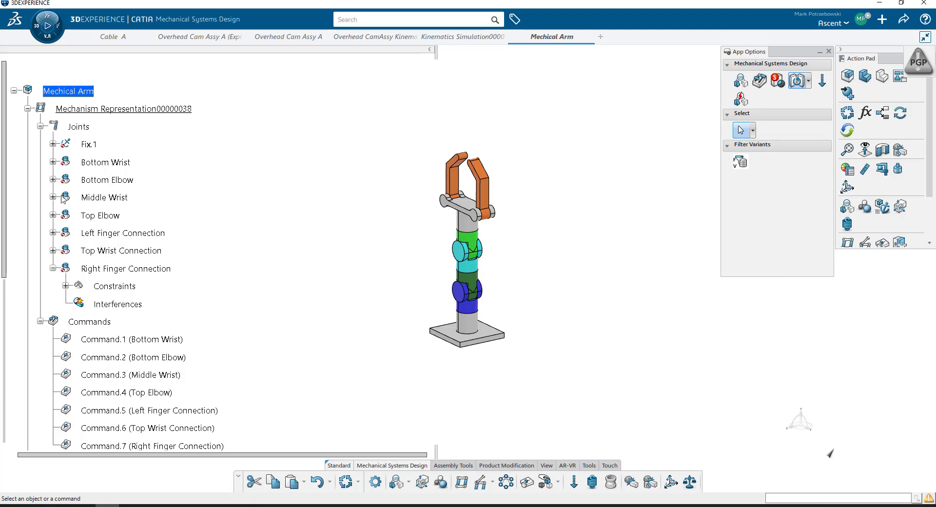
{"action": "left_click", "coordinate": [345, 481]}
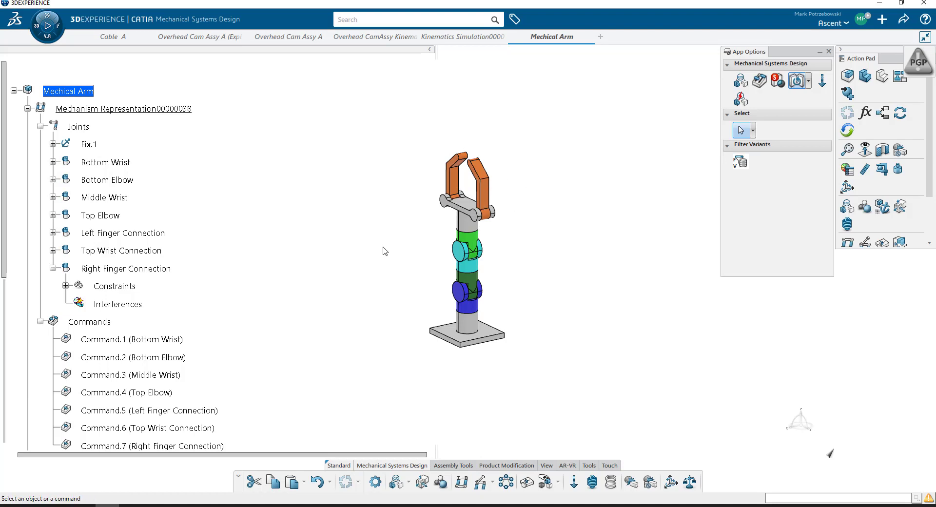